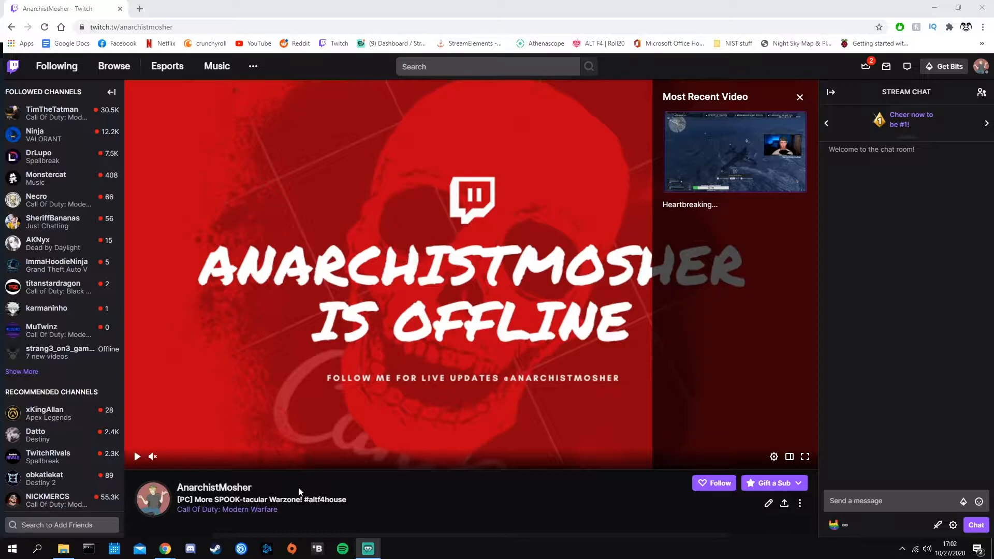
Look over the channel page's About section and the information panels below it, including schedule, social links, gear and rules
scroll(300, 461, down, 10)
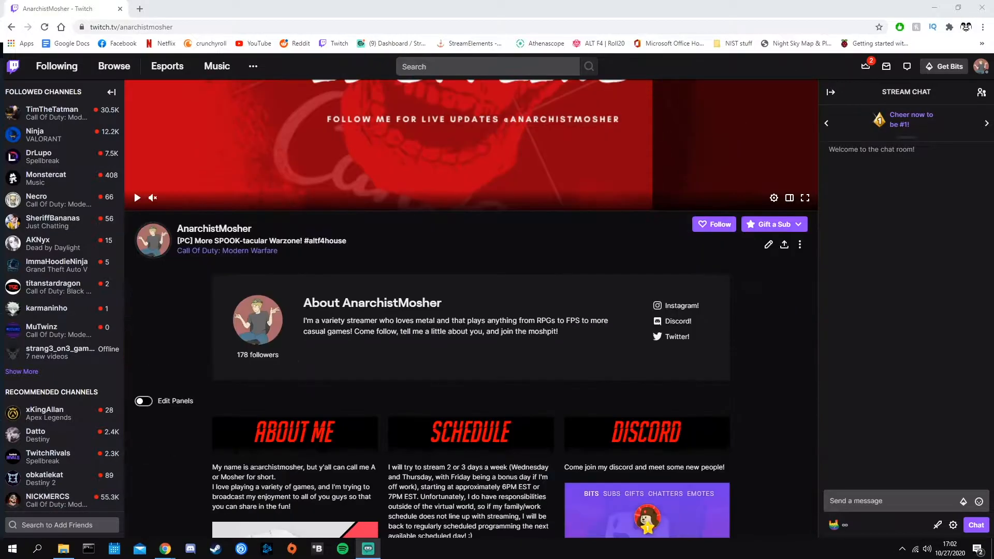
scroll(176, 424, down, 4)
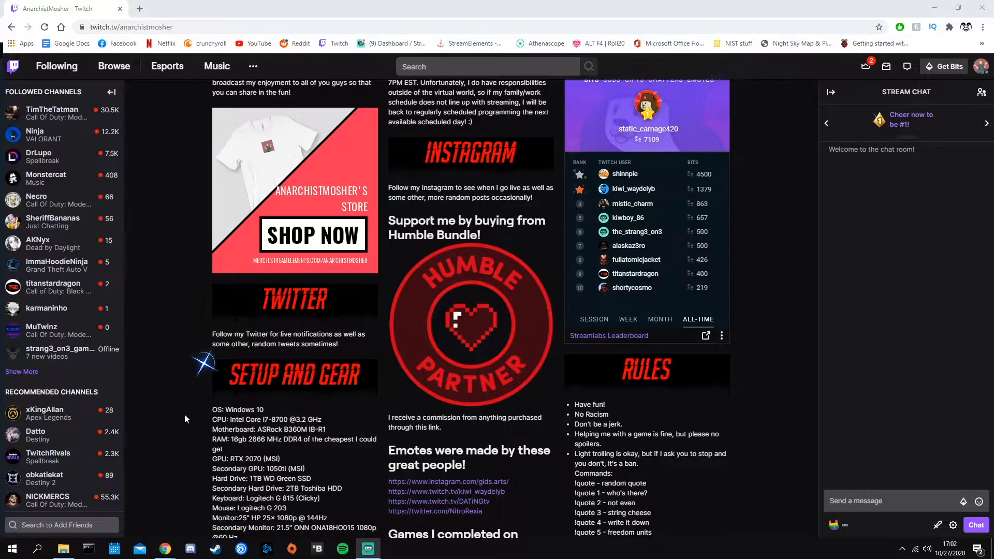
scroll(184, 414, up, 5)
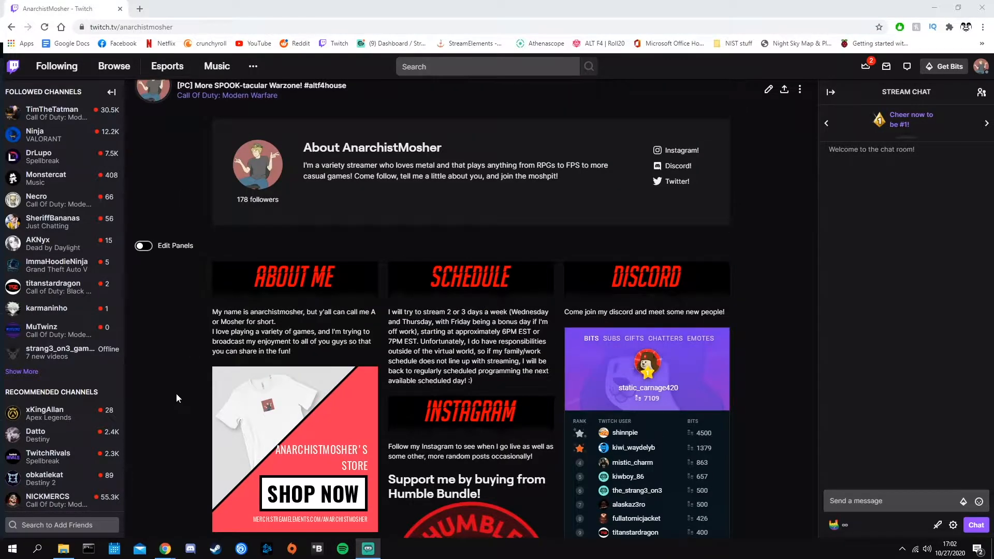
scroll(174, 393, down, 12)
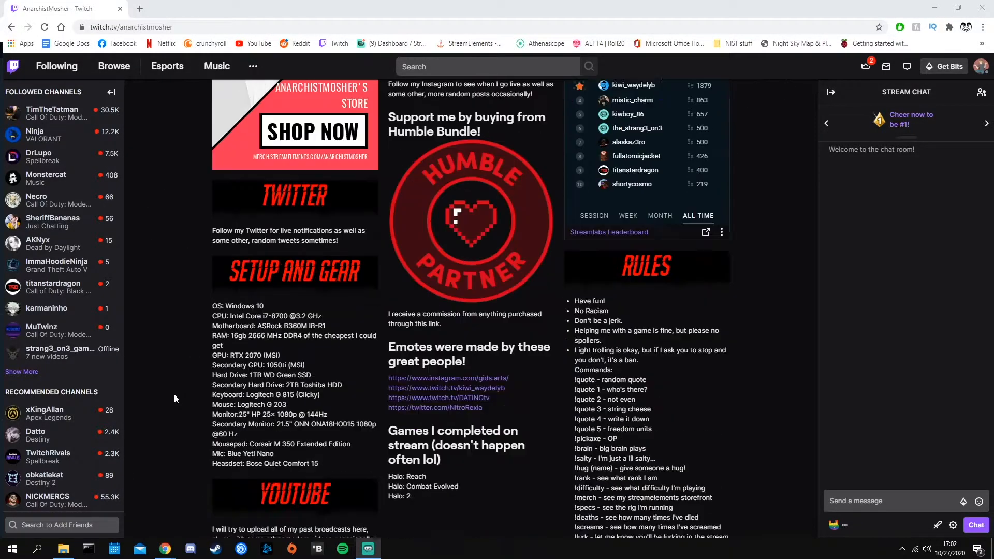
scroll(174, 393, up, 6)
scroll(174, 393, up, 5)
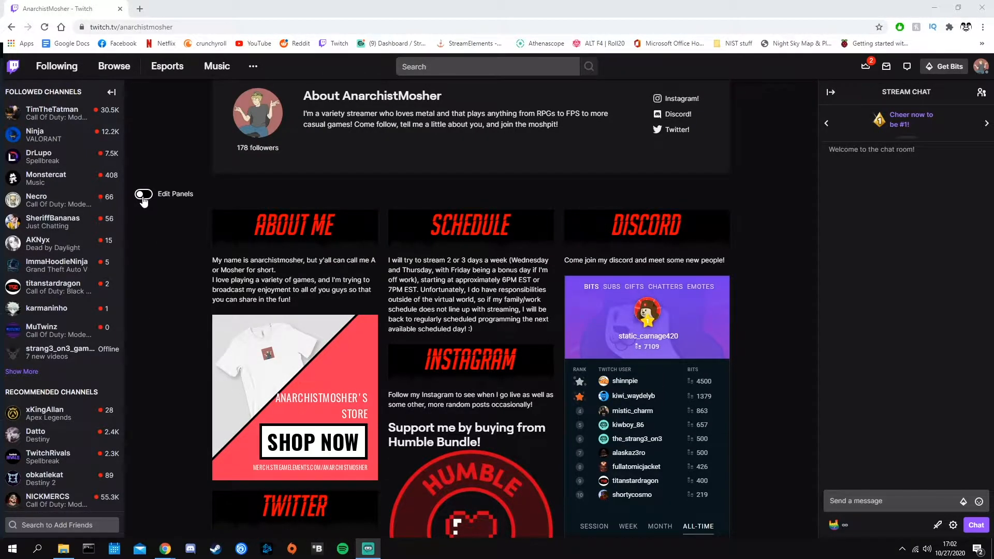
scroll(162, 341, down, 7)
scroll(161, 337, down, 4)
scroll(161, 337, up, 12)
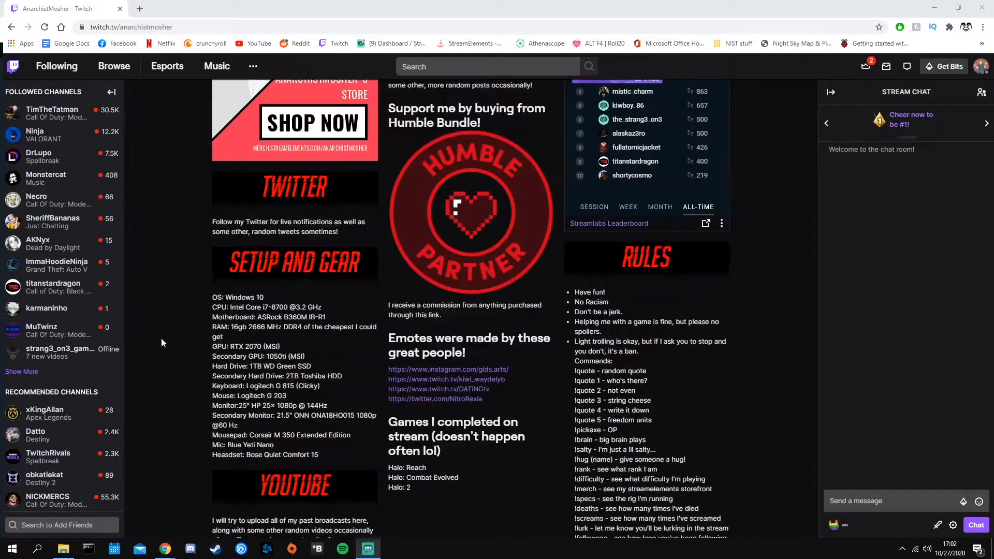
scroll(160, 337, up, 8)
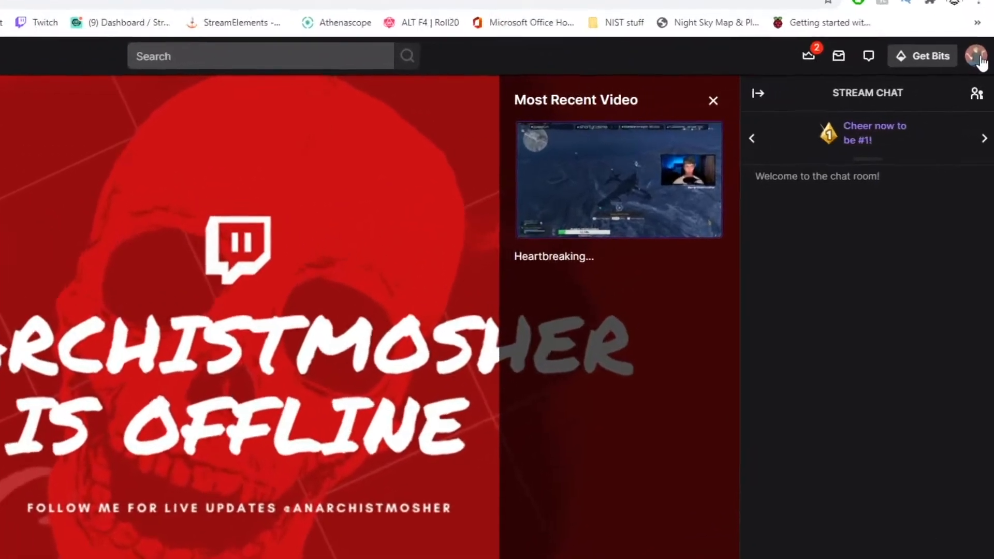
Go to the signed-in account's own channel page
click(980, 67)
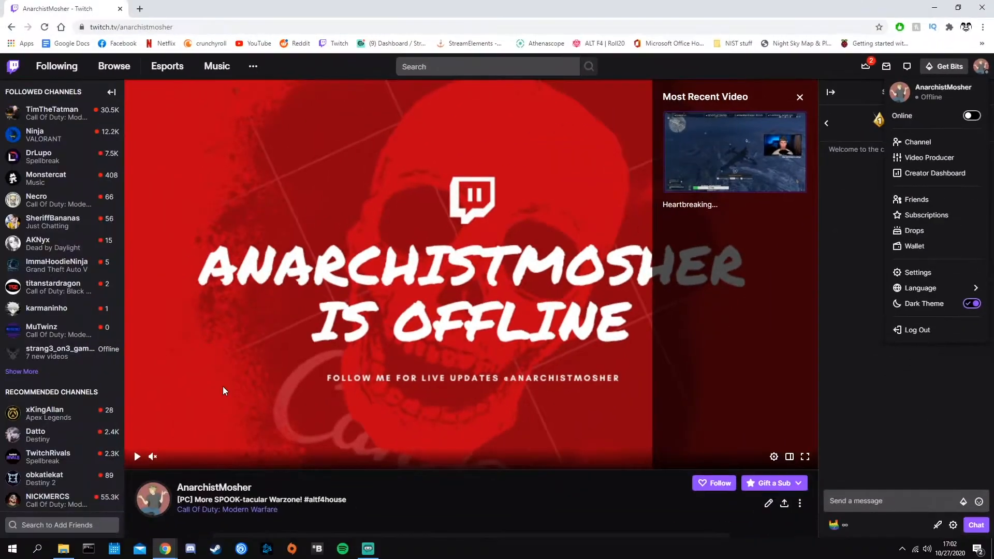
scroll(166, 408, down, 4)
scroll(166, 409, up, 4)
click(917, 142)
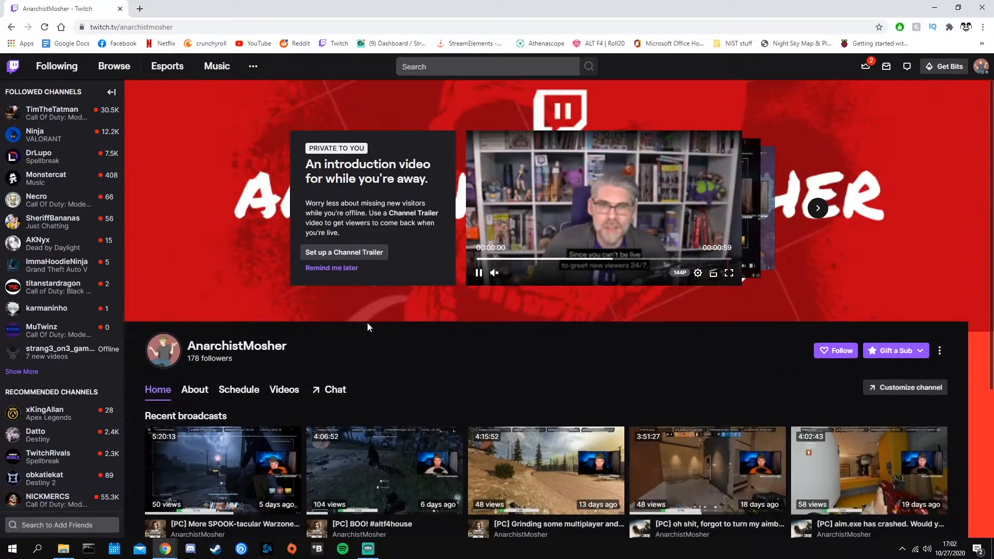
scroll(449, 399, down, 3)
scroll(309, 411, up, 2)
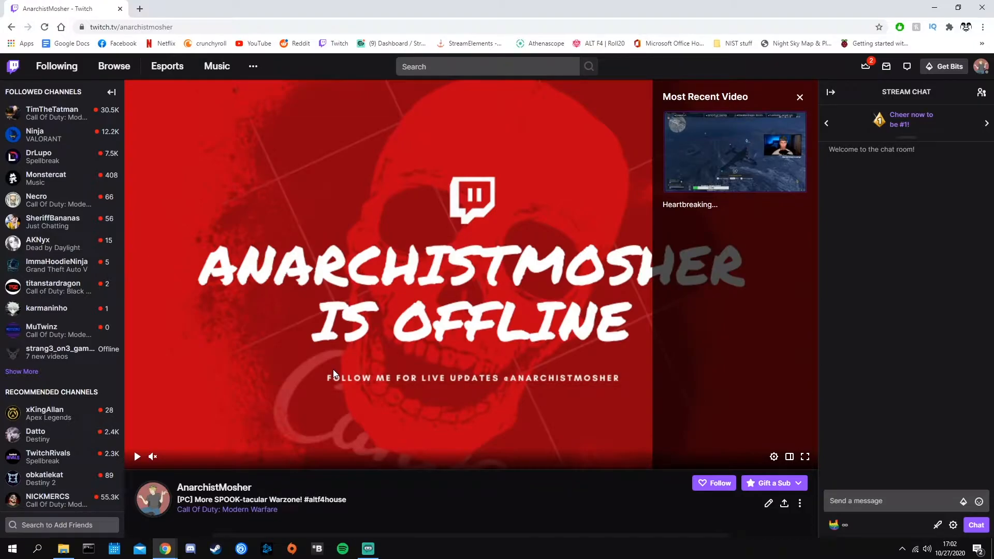
Turn on panel editing below the channel's About section
scroll(333, 368, down, 5)
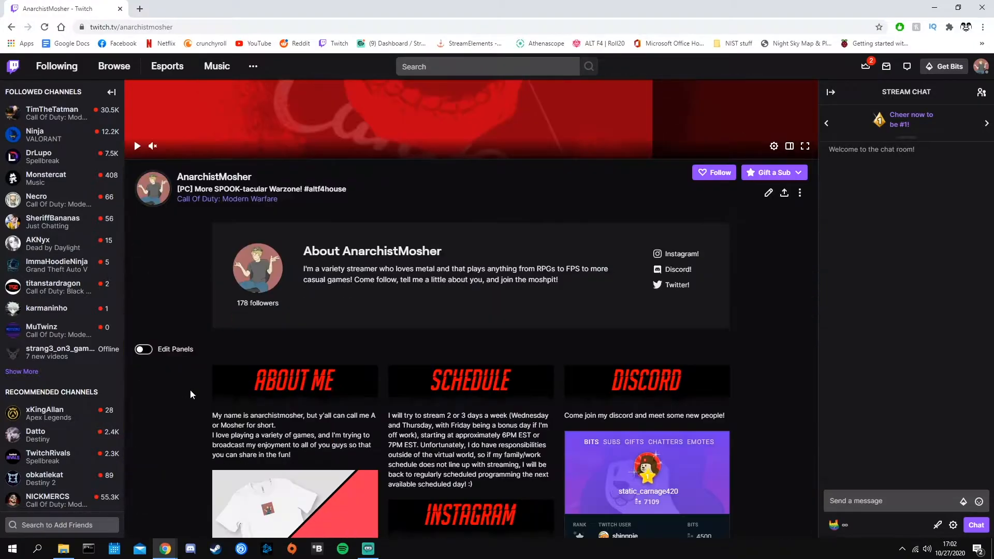
scroll(176, 374, down, 3)
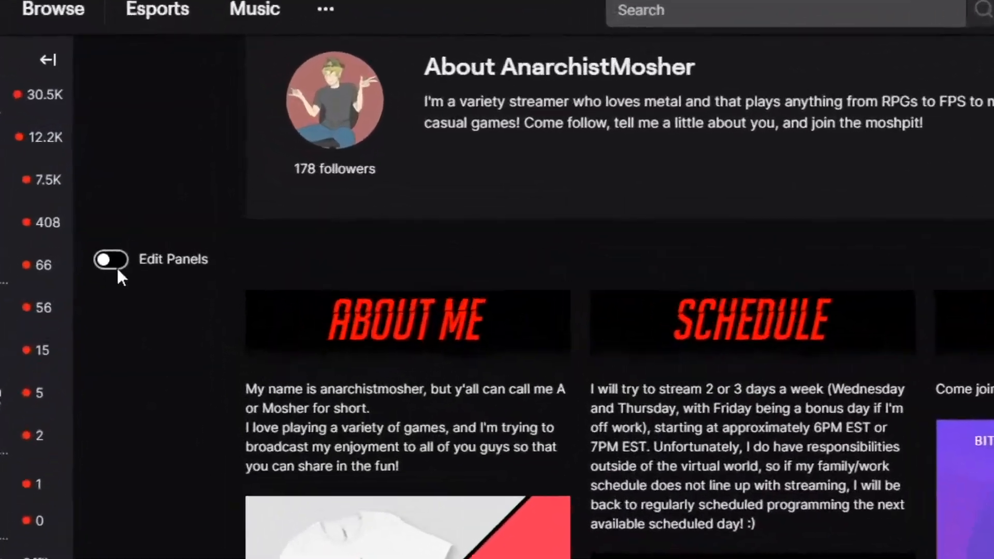
click(116, 264)
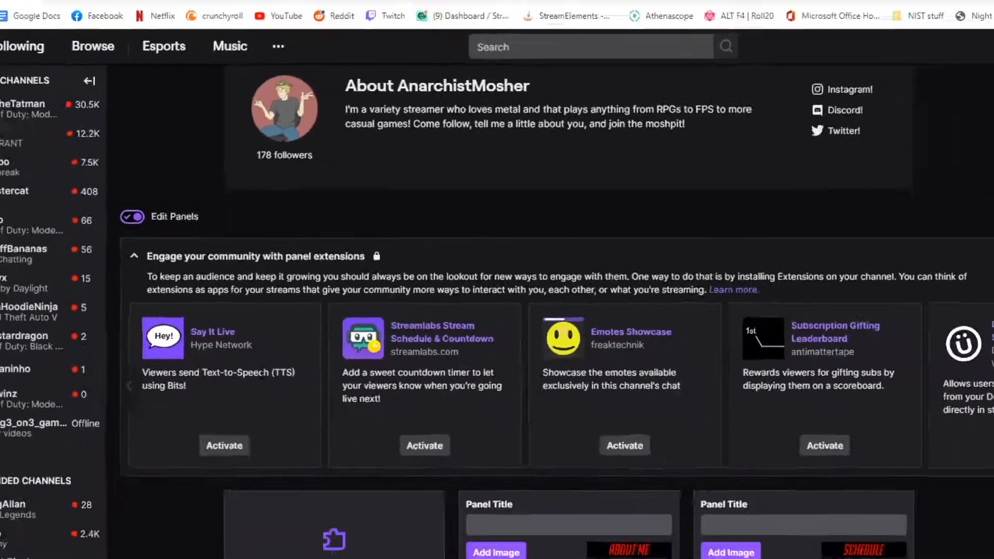
Add a new text or image panel after the last existing panel
scroll(230, 436, down, 15)
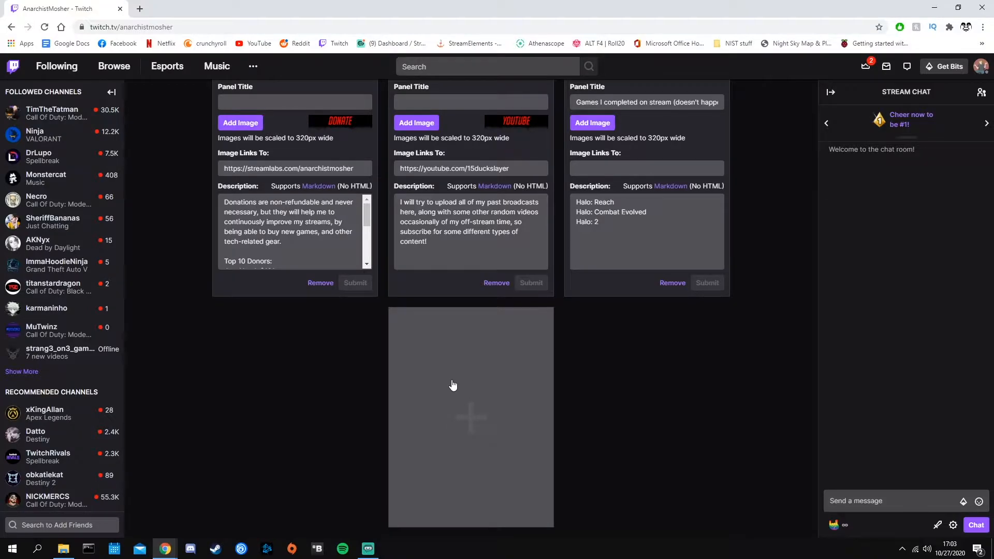
scroll(377, 366, up, 14)
scroll(551, 359, down, 8)
scroll(450, 386, down, 6)
click(465, 387)
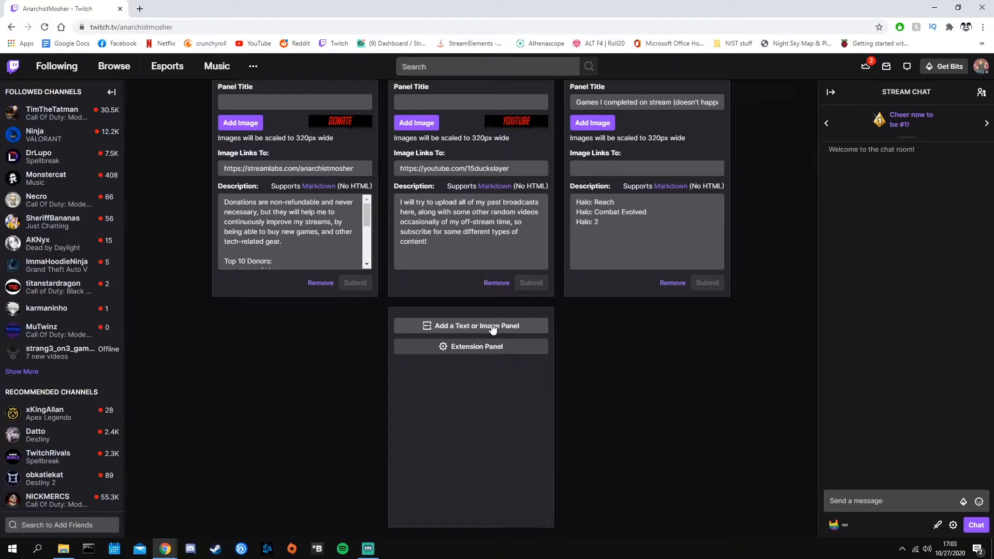
scroll(263, 371, up, 10)
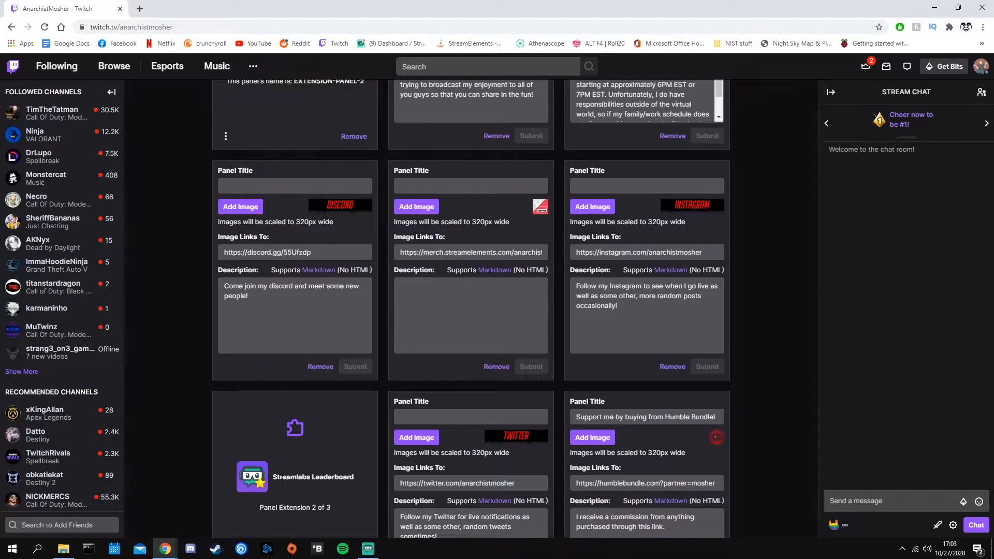
scroll(291, 451, up, 5)
scroll(192, 396, down, 15)
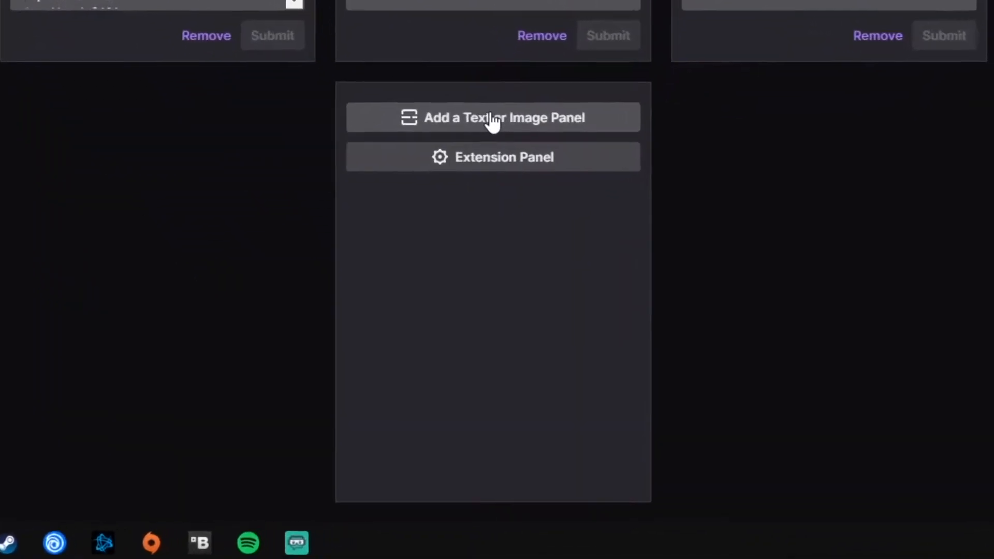
click(470, 327)
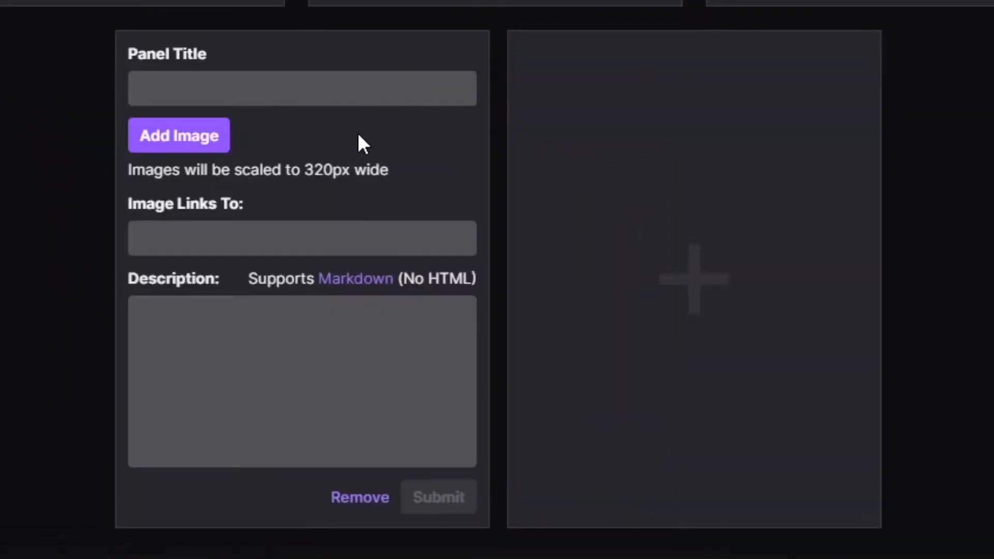
Title the new panel "About me!", enter the description "I am a cool dude" and submit it
click(315, 84)
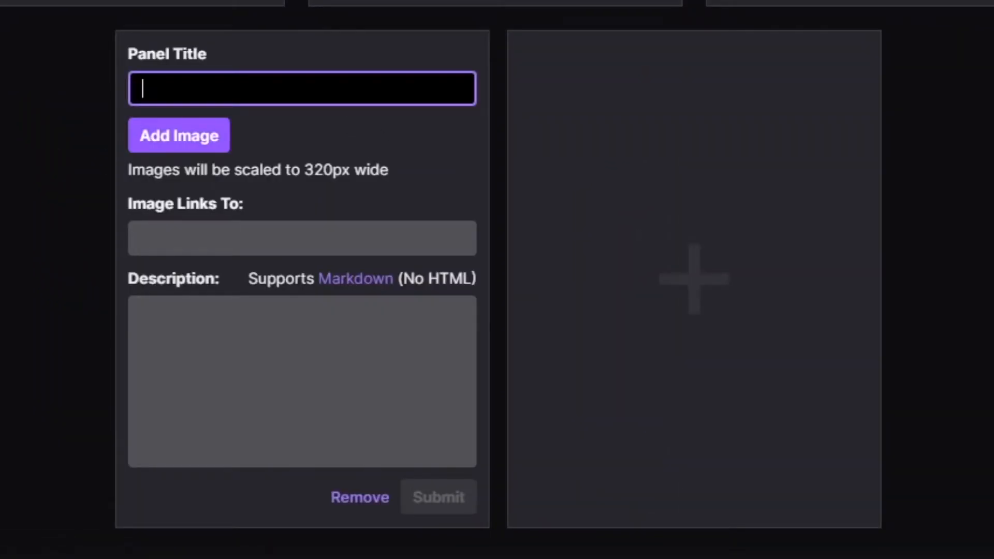
text(About me!)
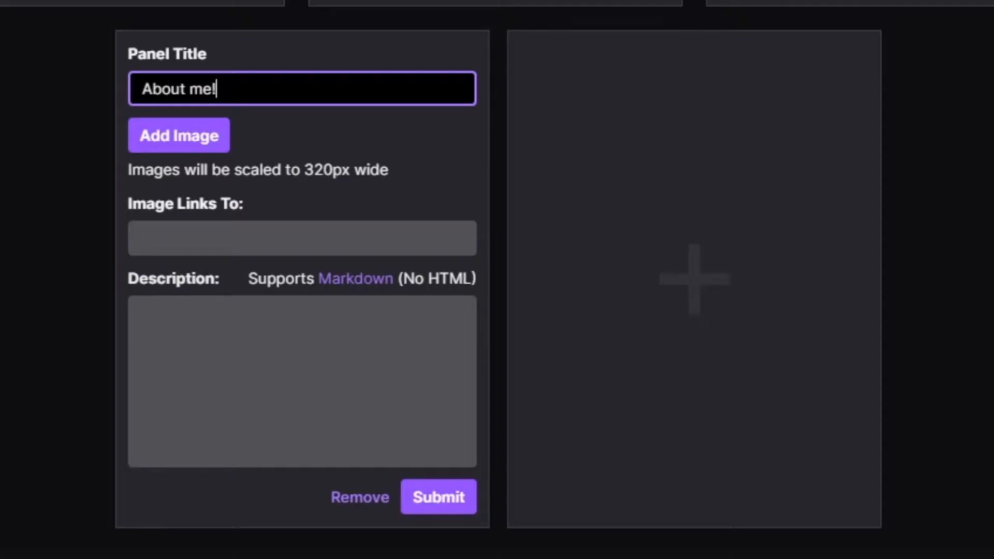
click(202, 361)
text(I am a cool dude)
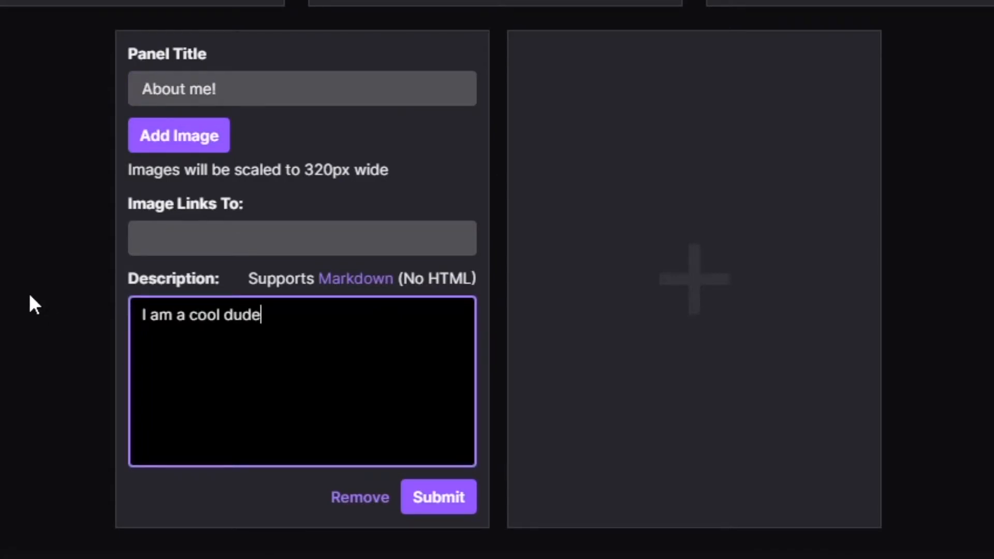
click(428, 498)
Turn off panel editing to return to the public view of the channel panels
scroll(166, 328, up, 10)
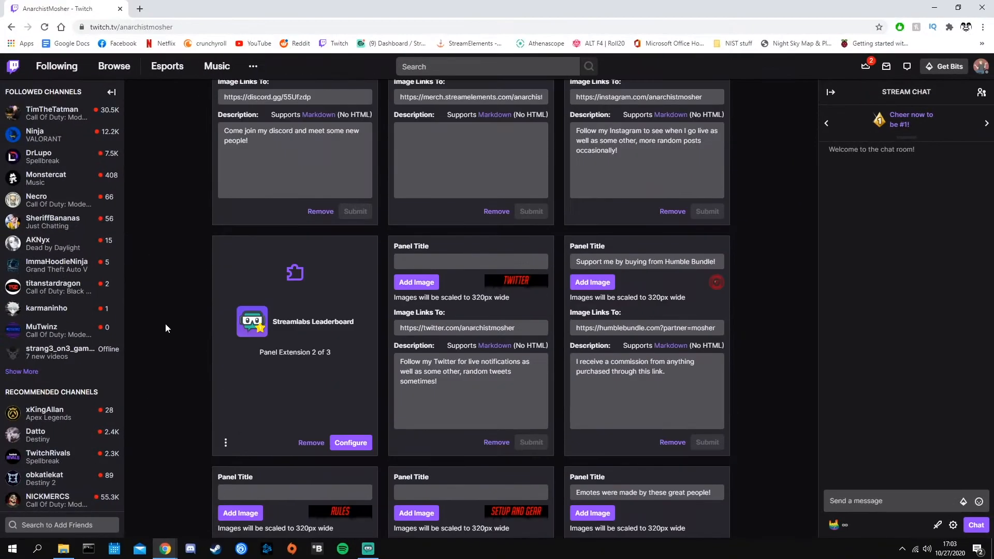
scroll(166, 328, up, 8)
click(146, 241)
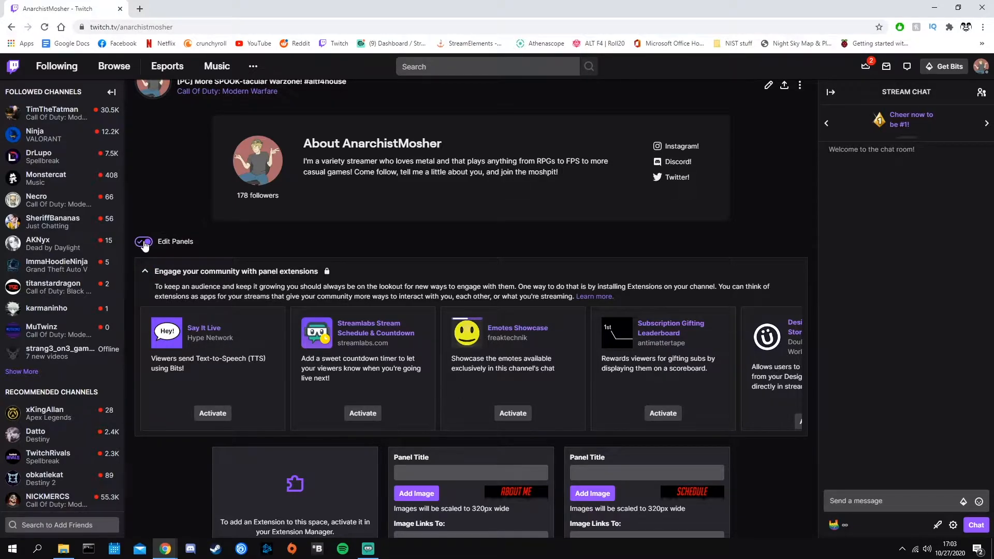
click(147, 243)
Examine how the new "About me!" panel appears on the channel page compared with the existing image-headed panels
scroll(199, 359, down, 10)
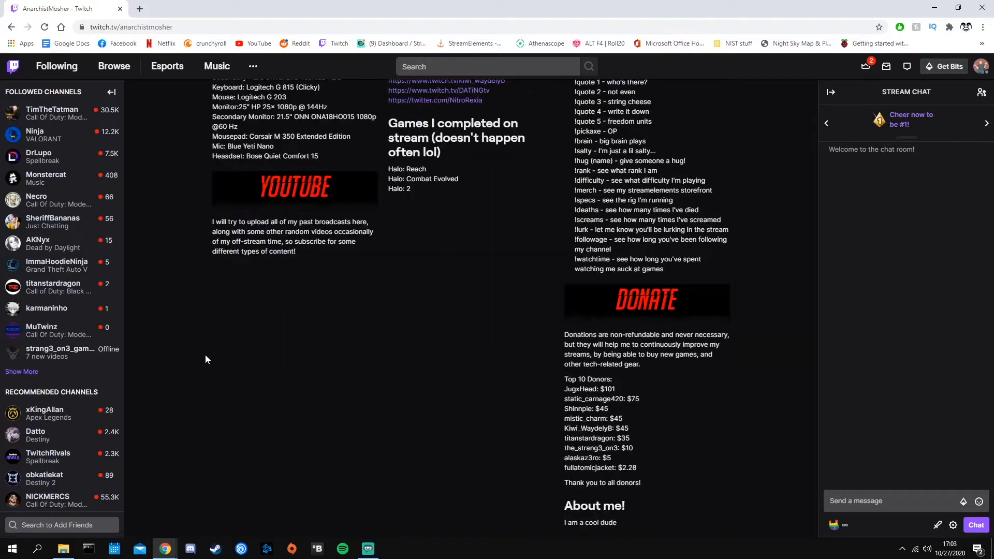
scroll(205, 355, up, 10)
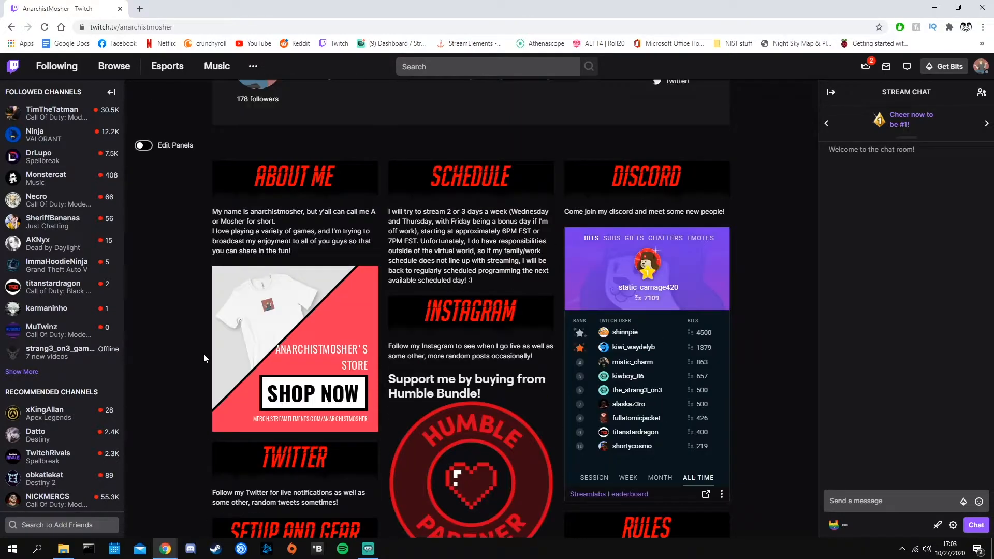
scroll(204, 353, down, 10)
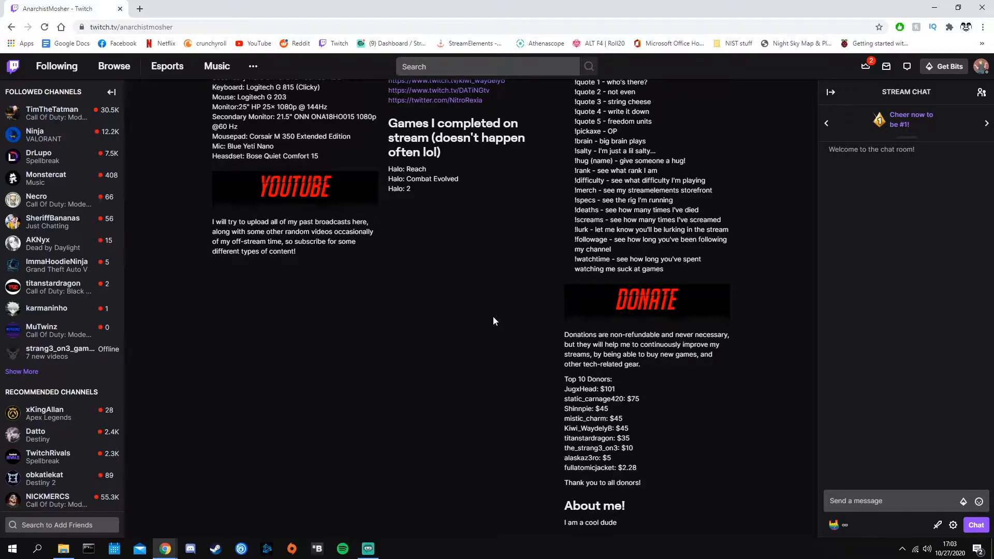
scroll(493, 321, up, 6)
scroll(540, 478, down, 6)
drag(564, 500, 637, 530)
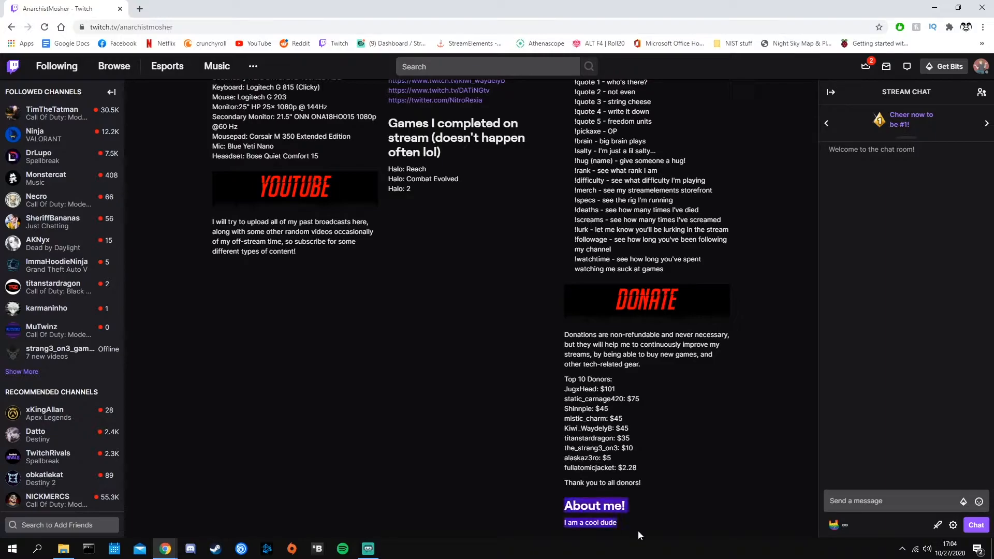
click(426, 481)
scroll(429, 468, up, 10)
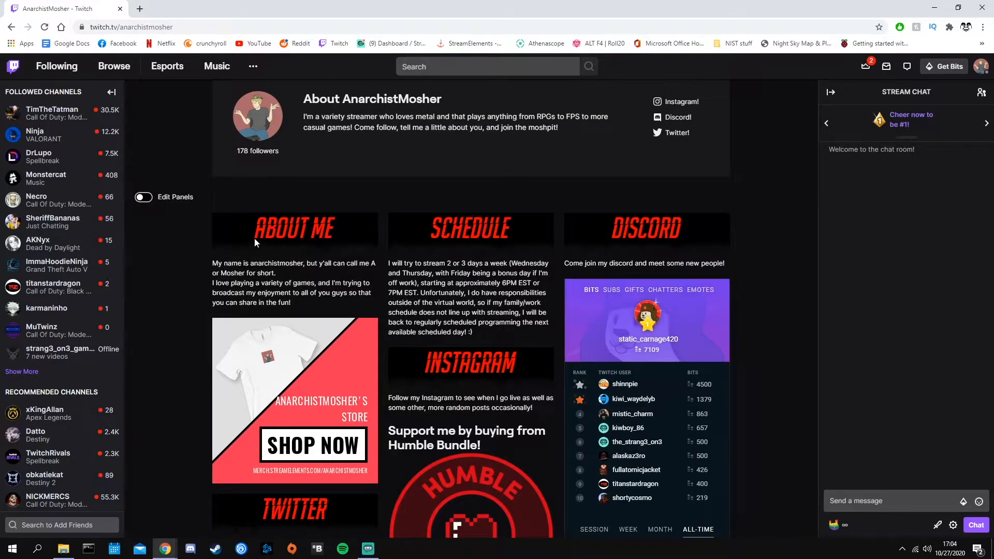
scroll(479, 445, down, 10)
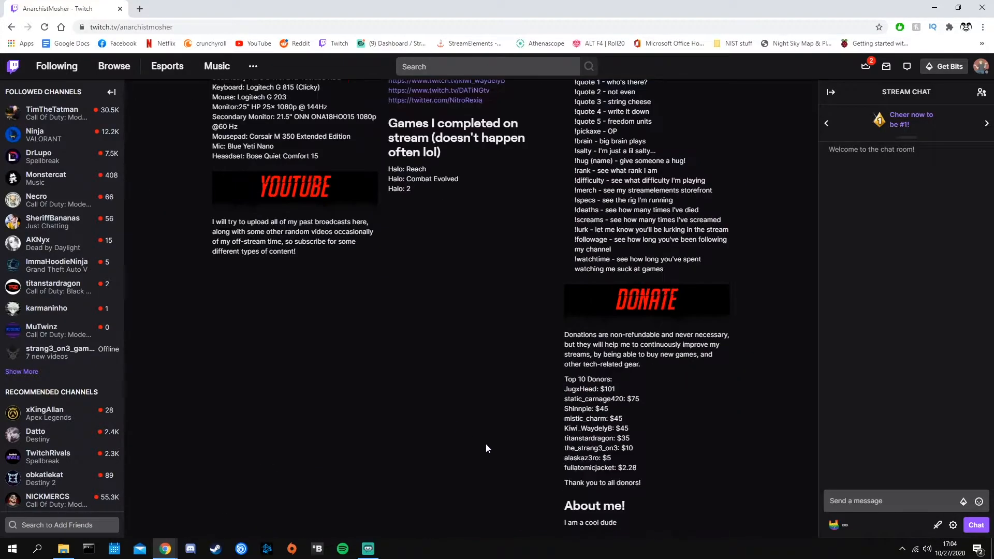
key(ctrl+a)
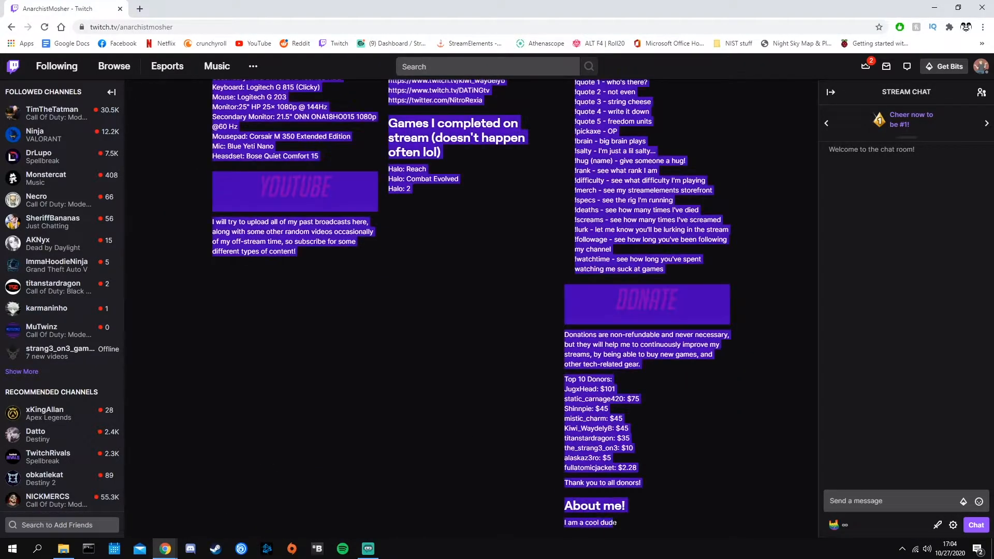
click(617, 522)
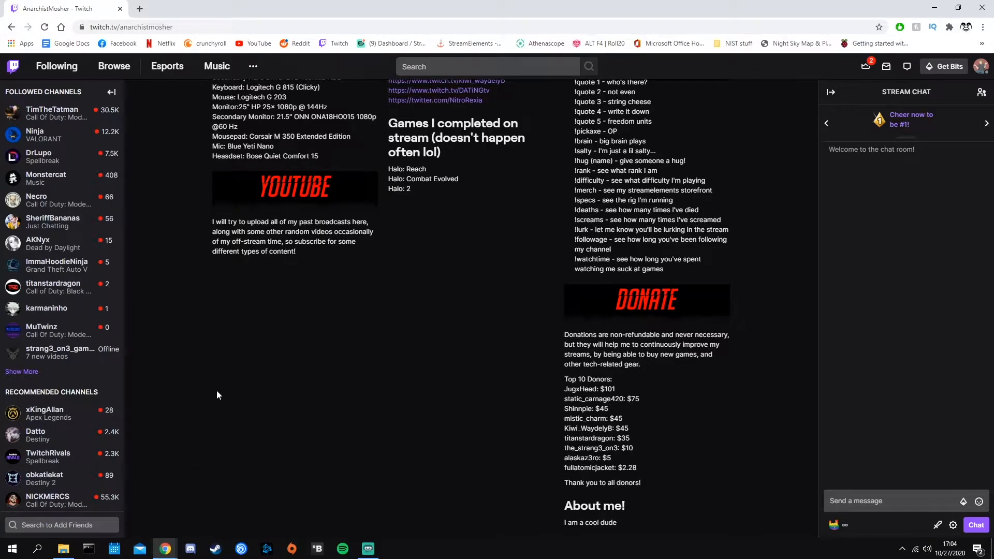
Turn panel editing back on and clear the title of the "About me!" panel
scroll(216, 394, up, 10)
click(141, 356)
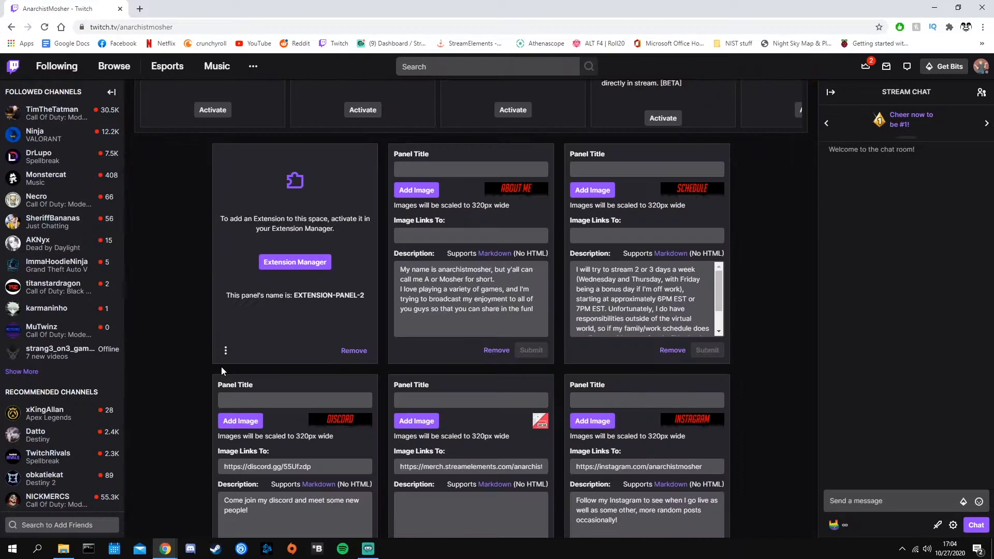
scroll(222, 370, down, 15)
drag(353, 334, 274, 345)
key(BackSpace)
Add the orange Twitter banner image to the untitled last panel, keeping the full crop area
click(321, 352)
click(495, 306)
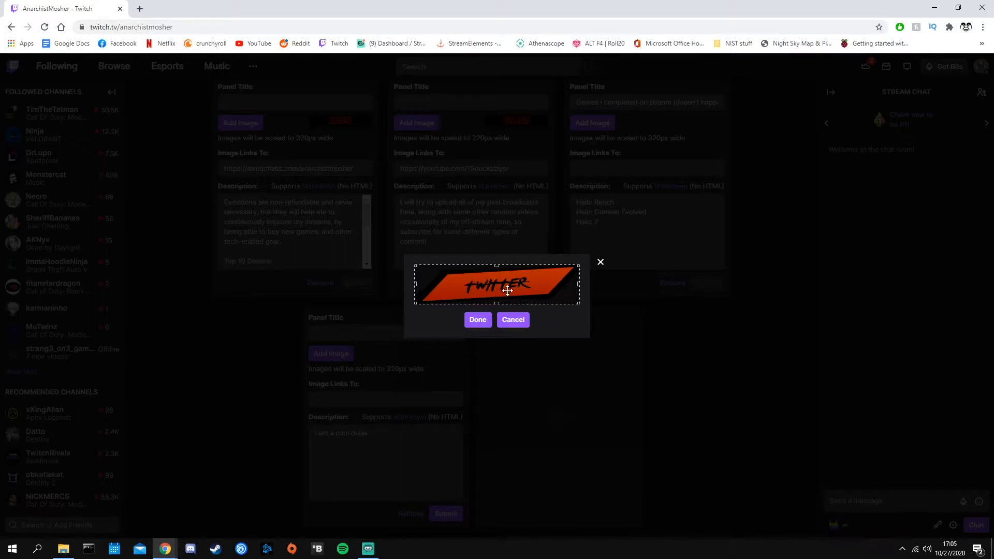
click(480, 319)
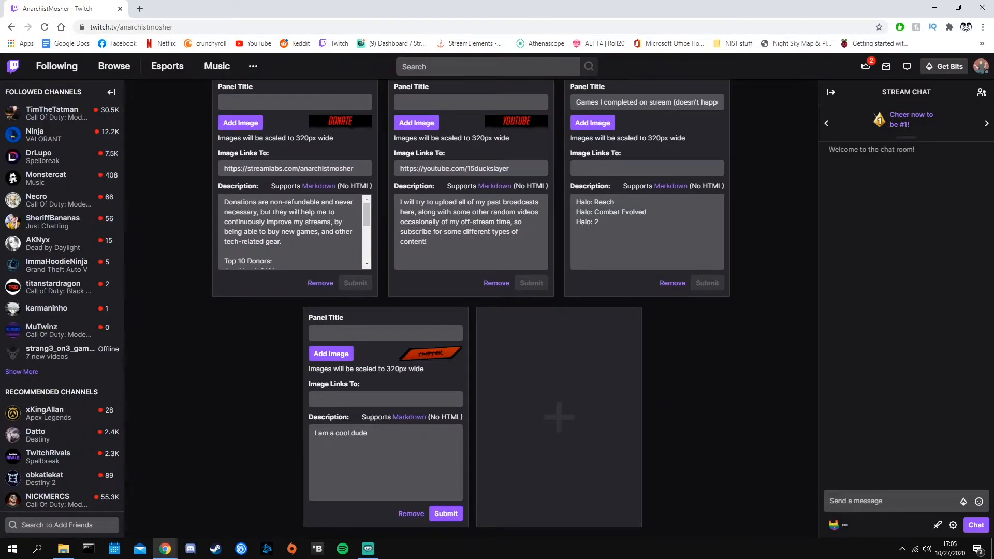
click(358, 433)
double_click(359, 433)
drag(358, 433, 258, 439)
text(https://twitter.com/anarchistmosher)
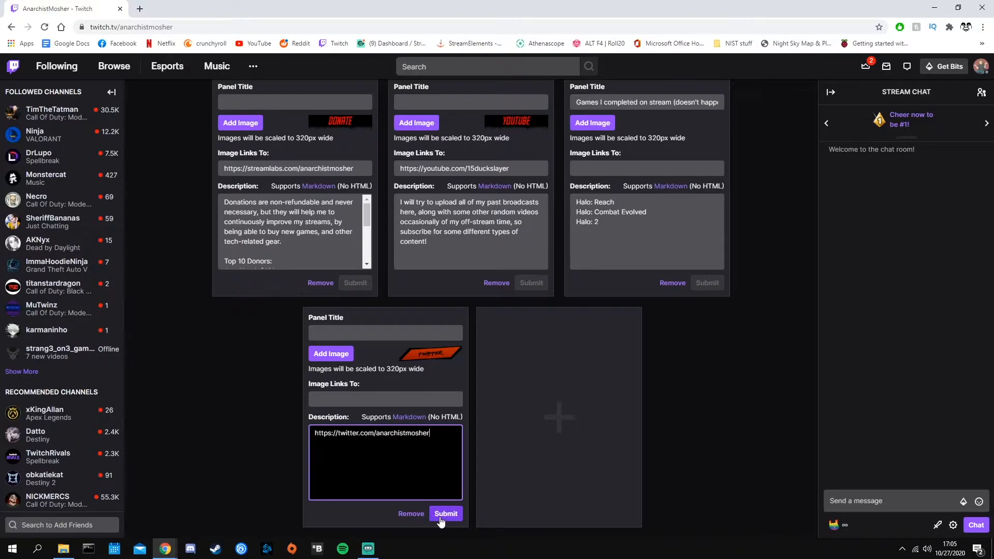
Submit the last panel with its Twitter link description and turn panel editing off to view it on the channel page
click(440, 516)
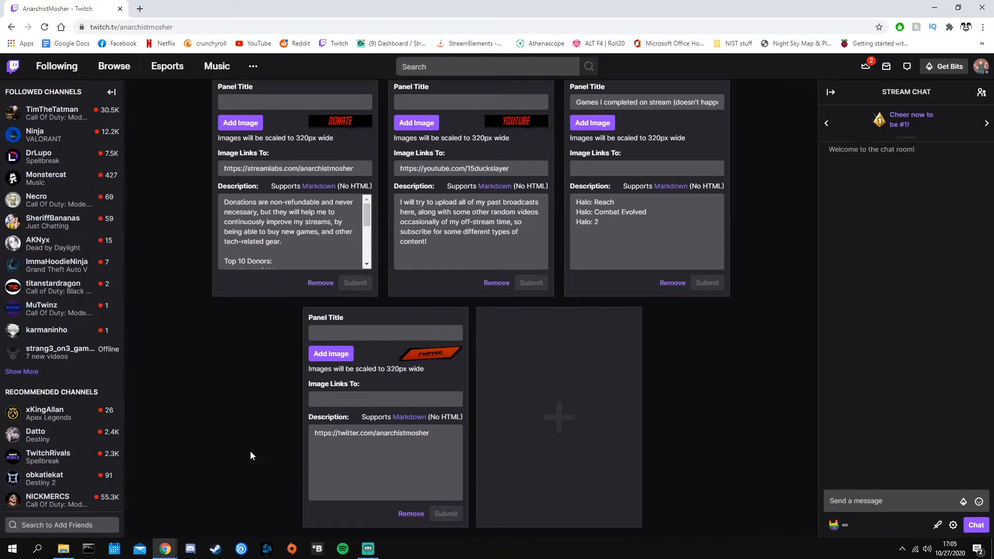
scroll(214, 362, up, 15)
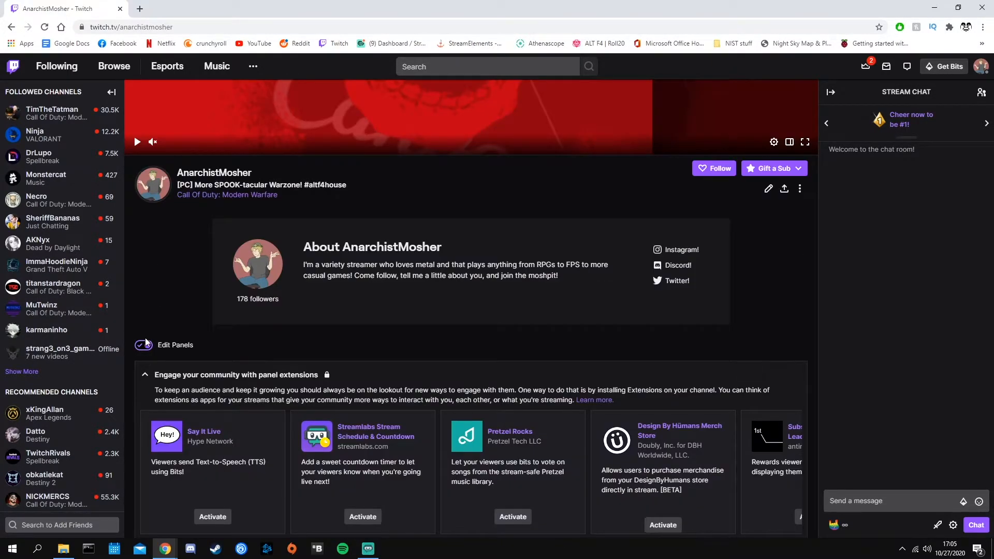
click(145, 343)
scroll(238, 352, down, 8)
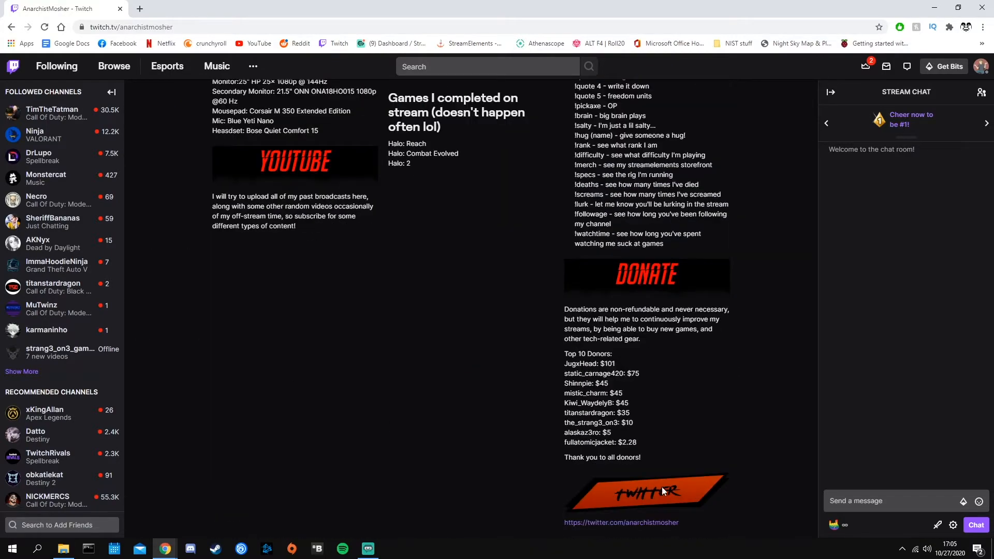
Test the Twitter link in the last panel's description in a separate browser tab and close that tab
middle_click(588, 524)
click(178, 8)
click(243, 9)
scroll(304, 414, up, 10)
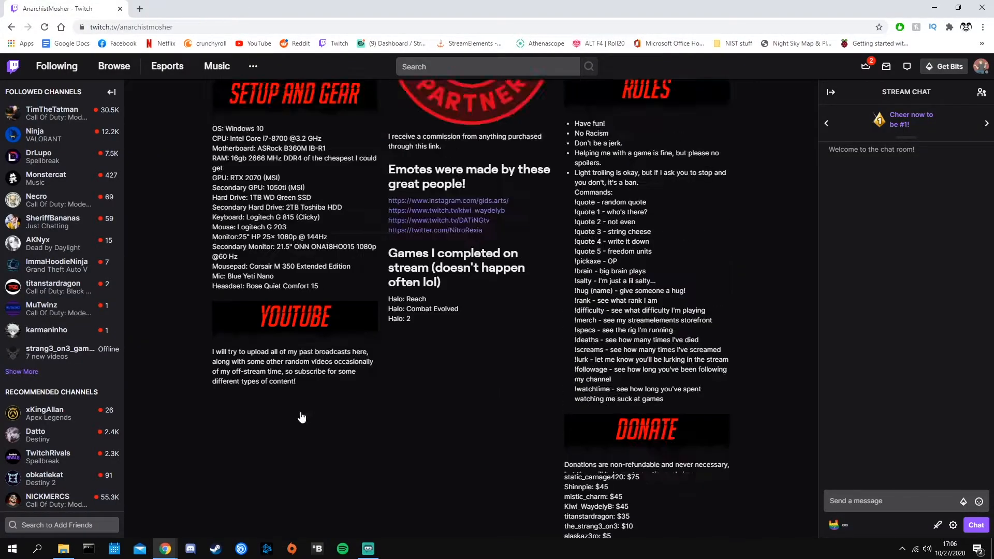
click(144, 223)
scroll(345, 393, down, 12)
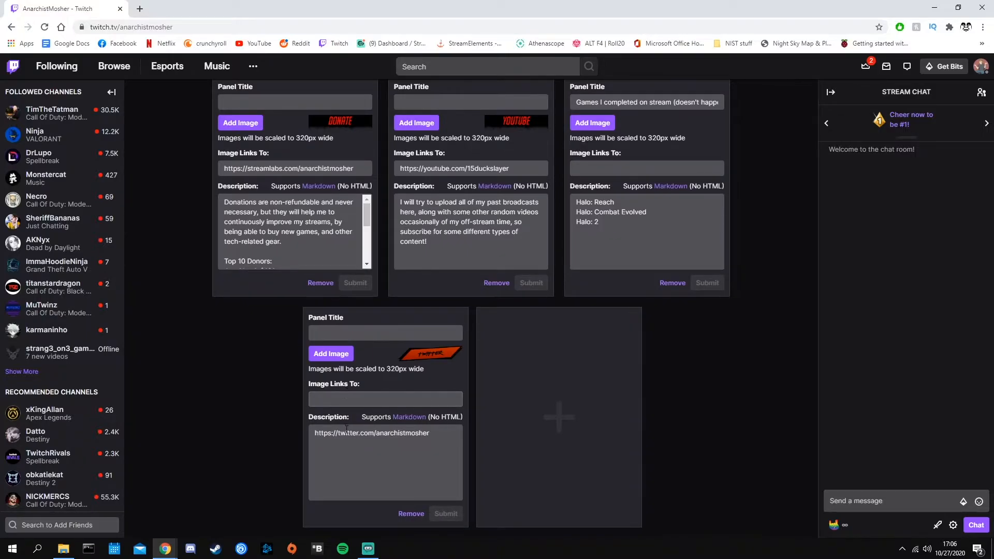
drag(441, 434, 293, 436)
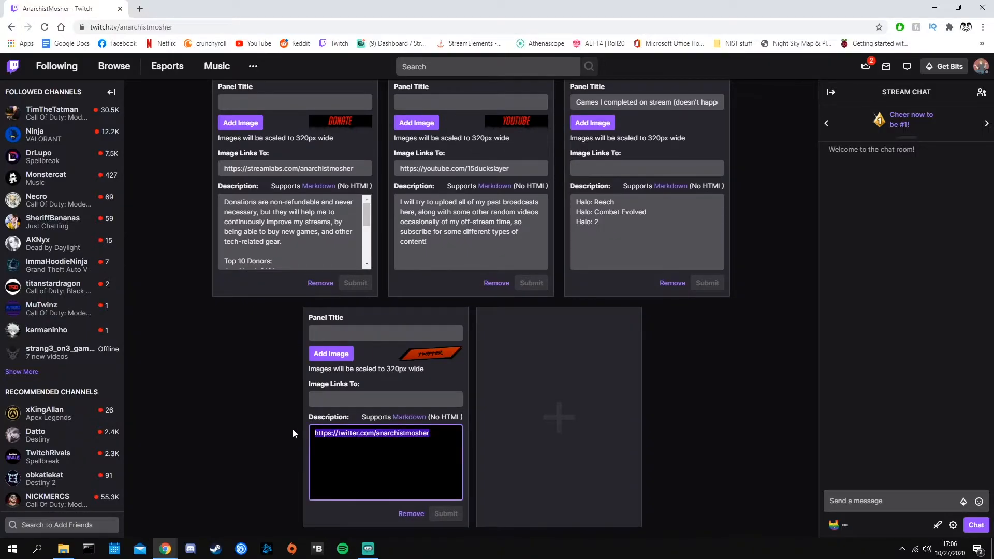
key(ctrl+c)
key(shift+Tab)
key(ctrl+v)
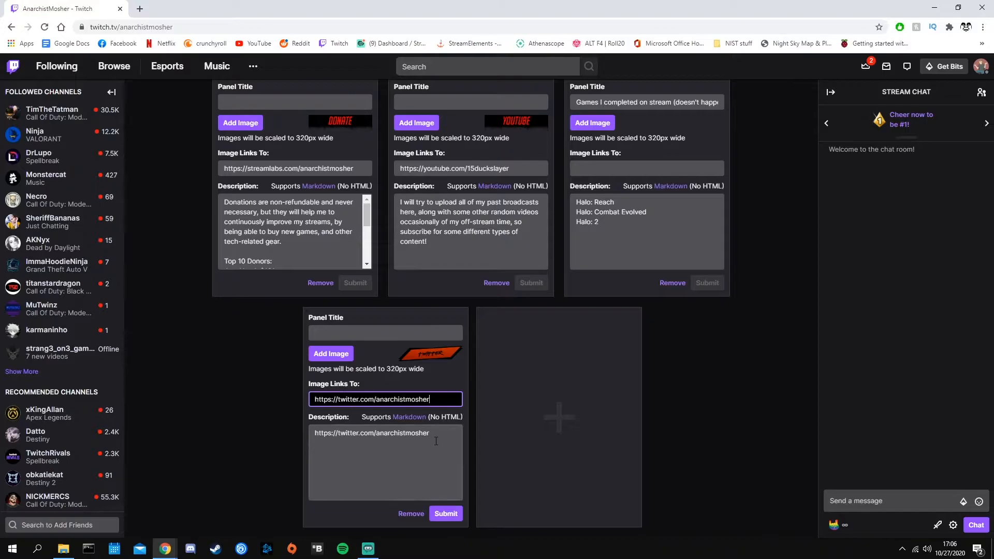
Clear the description of the last Twitter panel and submit the panel
key(Tab)
key(BackSpace)
click(279, 428)
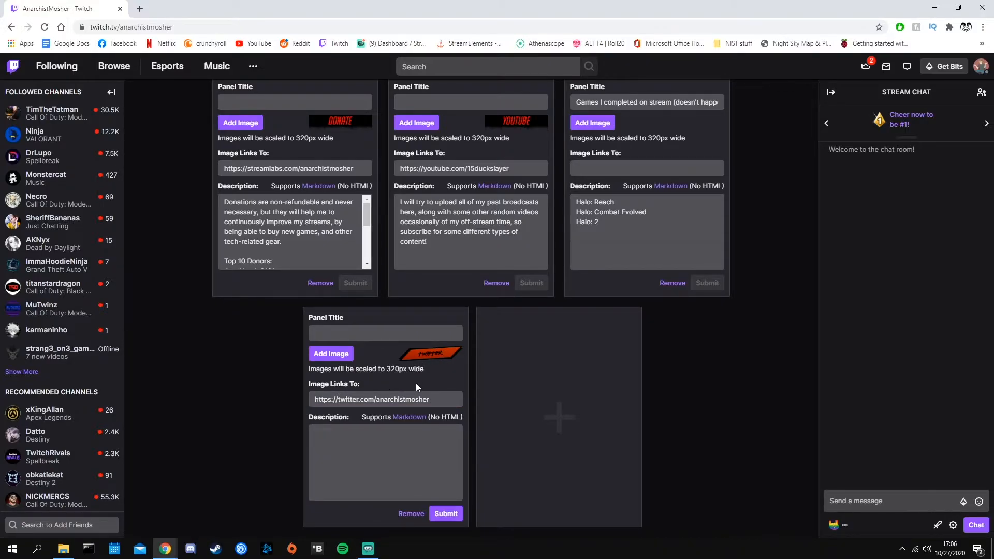
click(446, 509)
Turn panel editing off and view the orange Twitter banner at the end of the channel page
scroll(181, 325, up, 10)
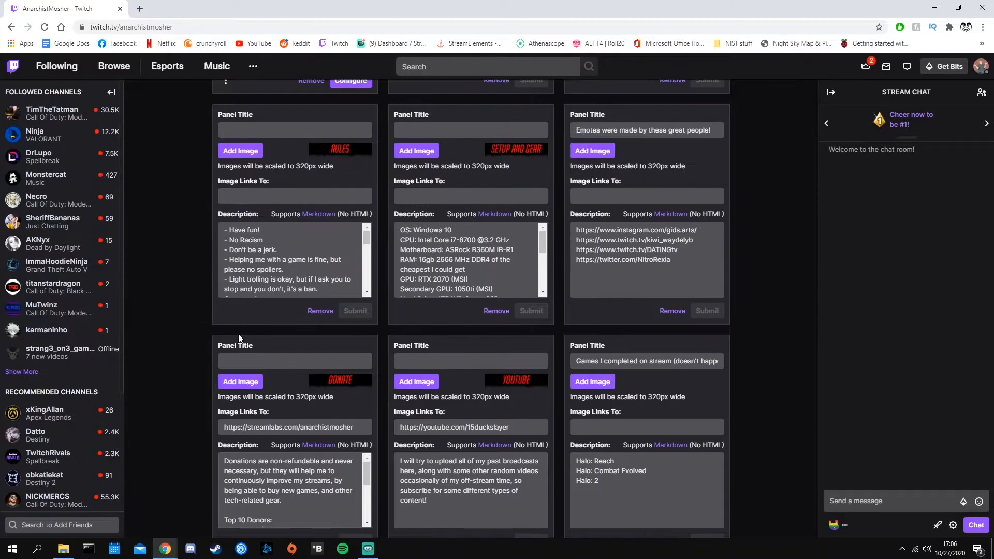
scroll(165, 281, up, 3)
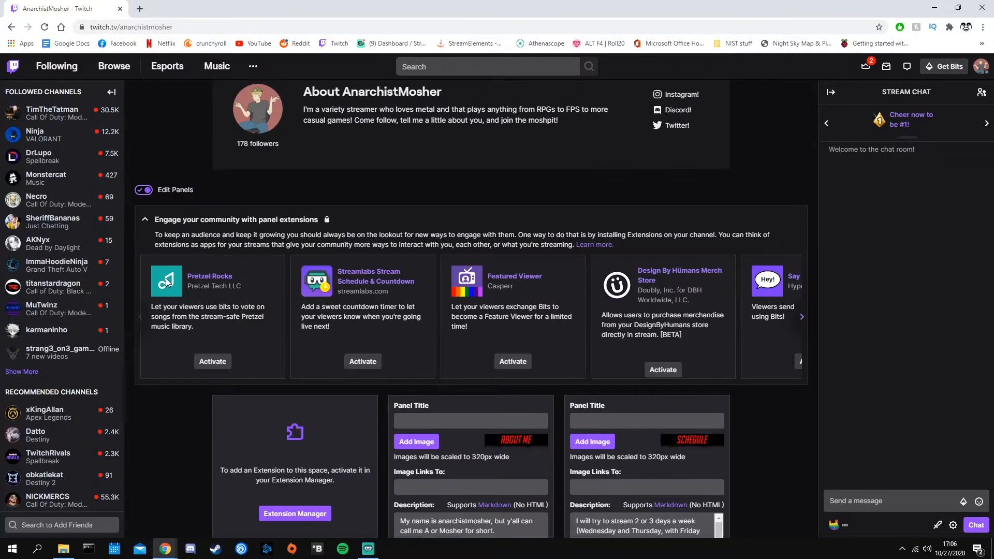
click(150, 197)
scroll(552, 410, down, 10)
scroll(551, 410, down, 5)
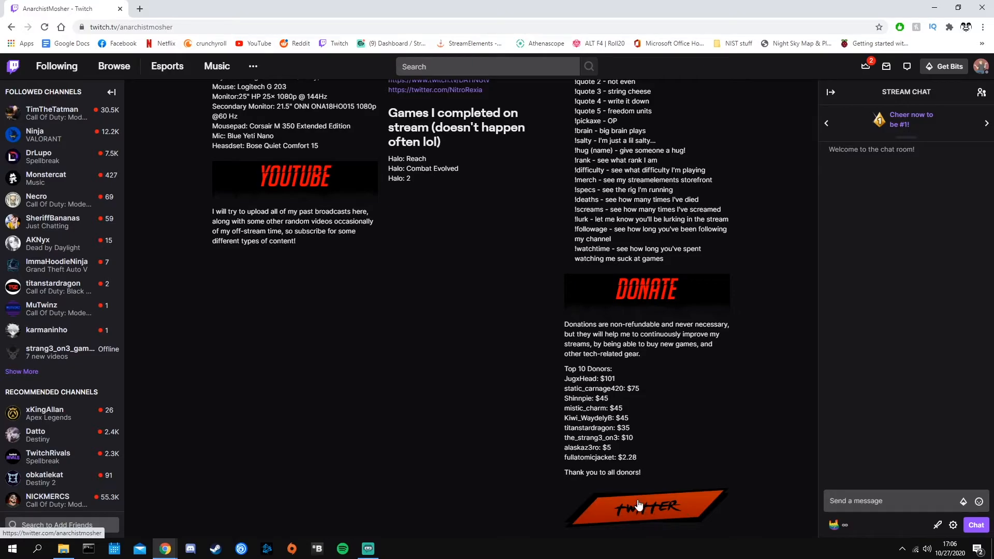
Open the orange Twitter banner's link in a new browser tab, check the profile page and close the tab
right_click(619, 506)
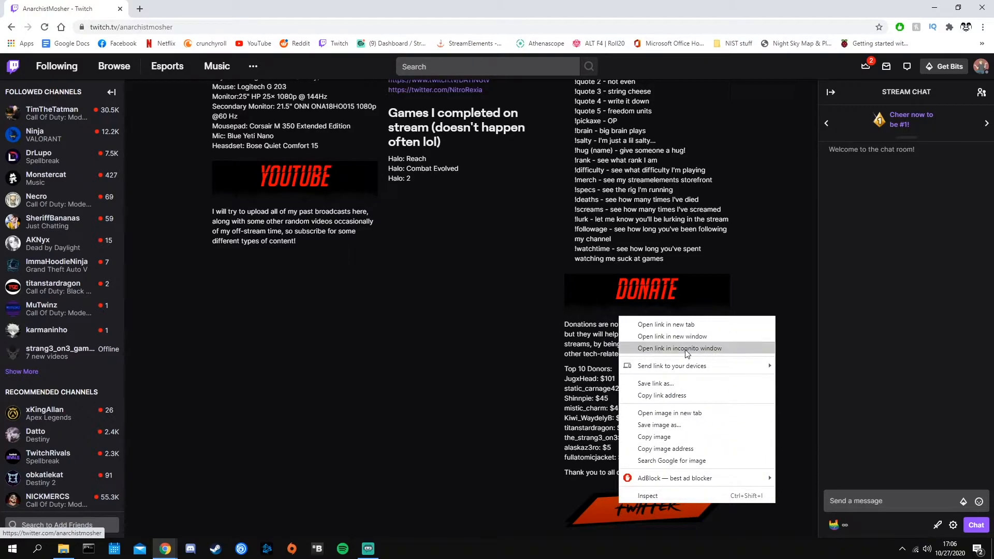
click(684, 323)
click(188, 8)
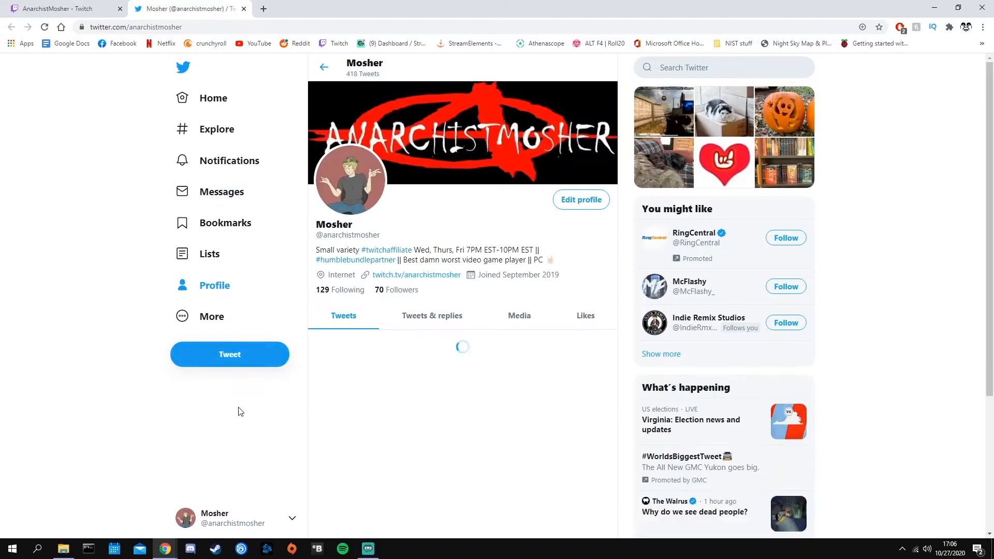
scroll(83, 330, down, 7)
scroll(83, 331, up, 7)
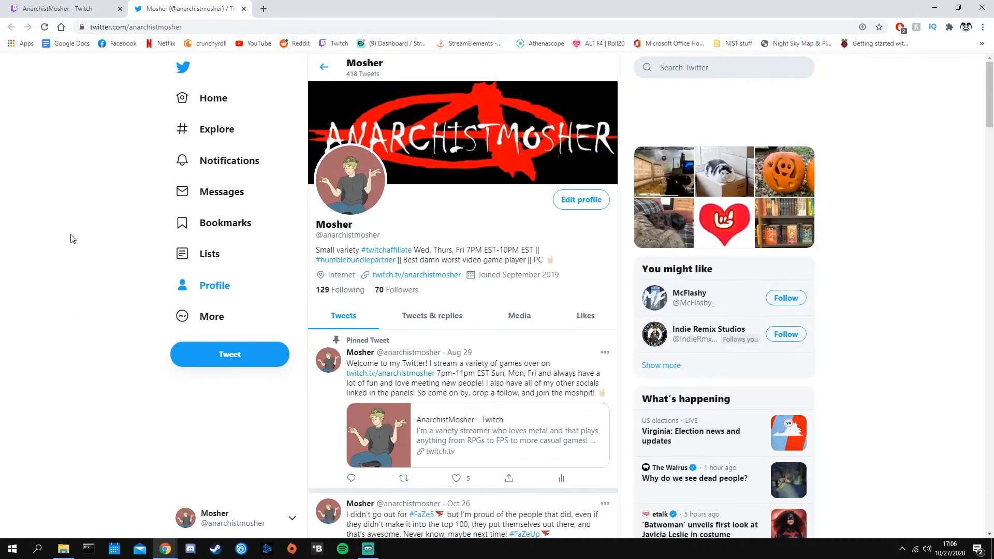
click(243, 9)
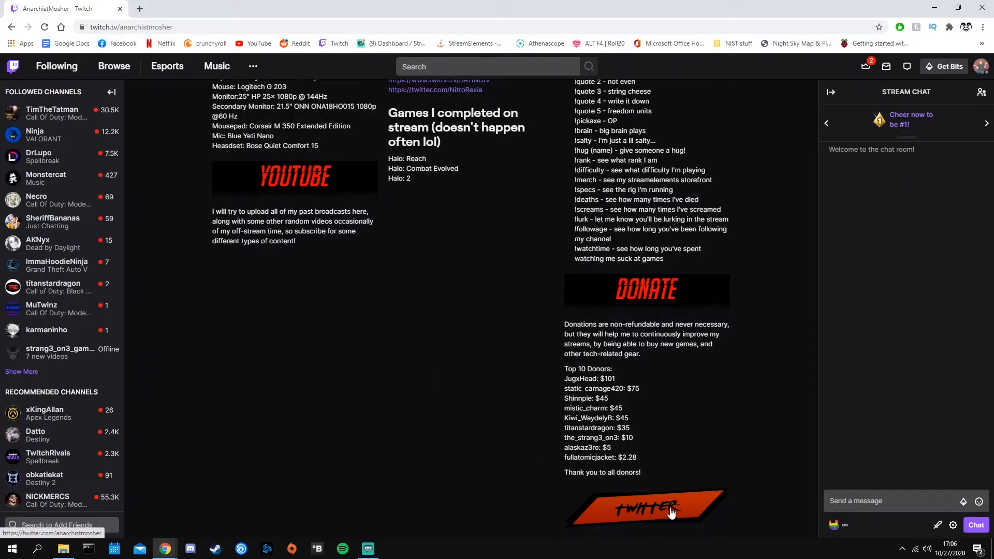
Follow the Shop Now panel image to the merch store, look over its products and close the store tab
scroll(337, 411, up, 10)
click(143, 138)
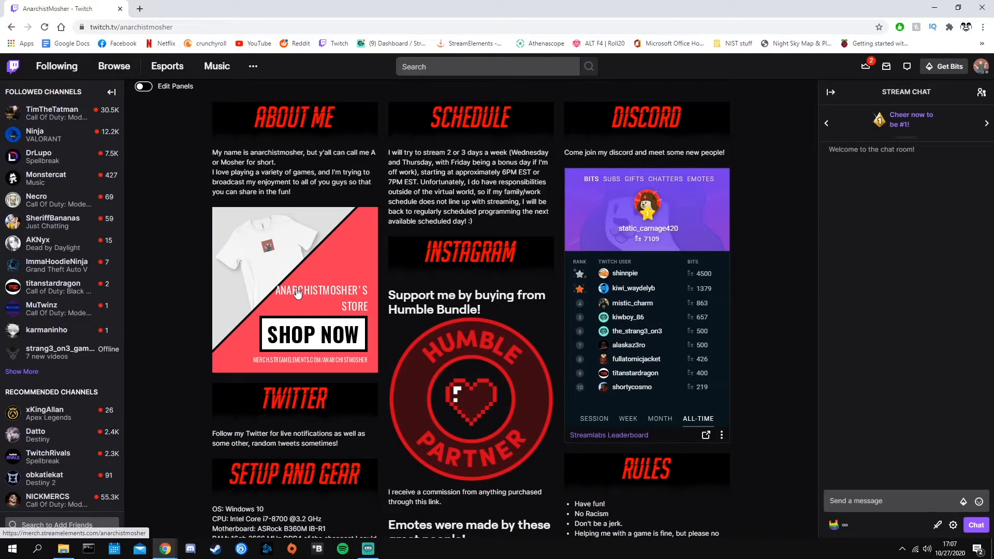
click(298, 292)
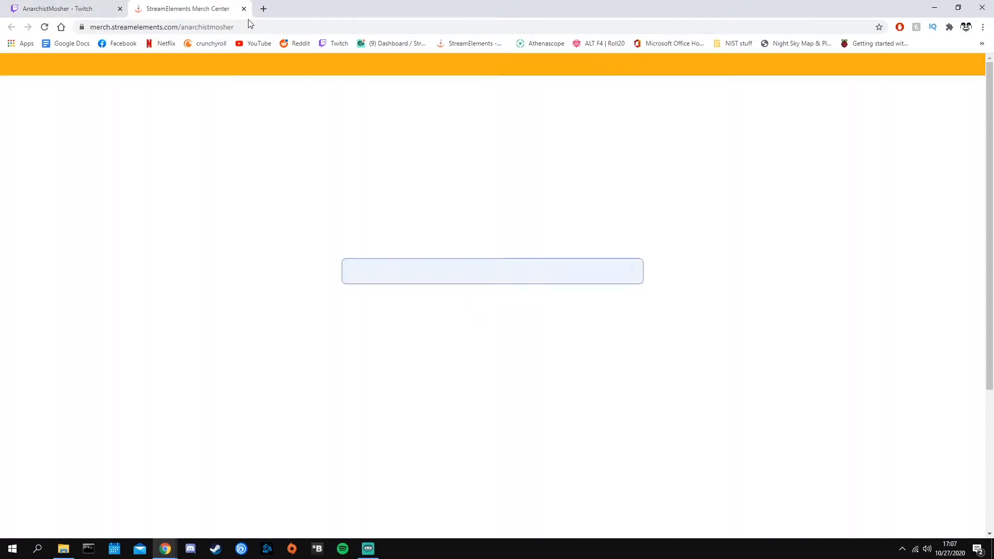
scroll(190, 314, down, 4)
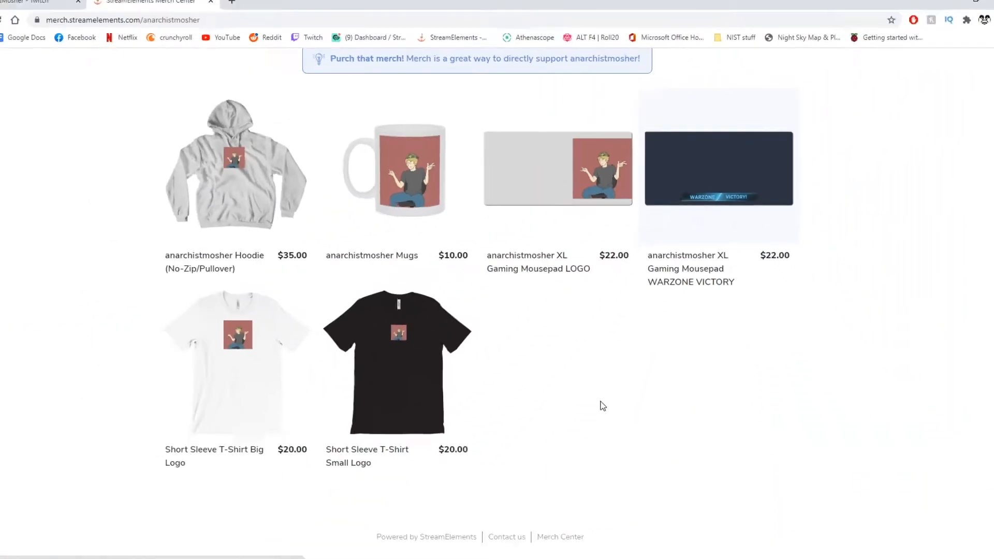
scroll(183, 267, up, 5)
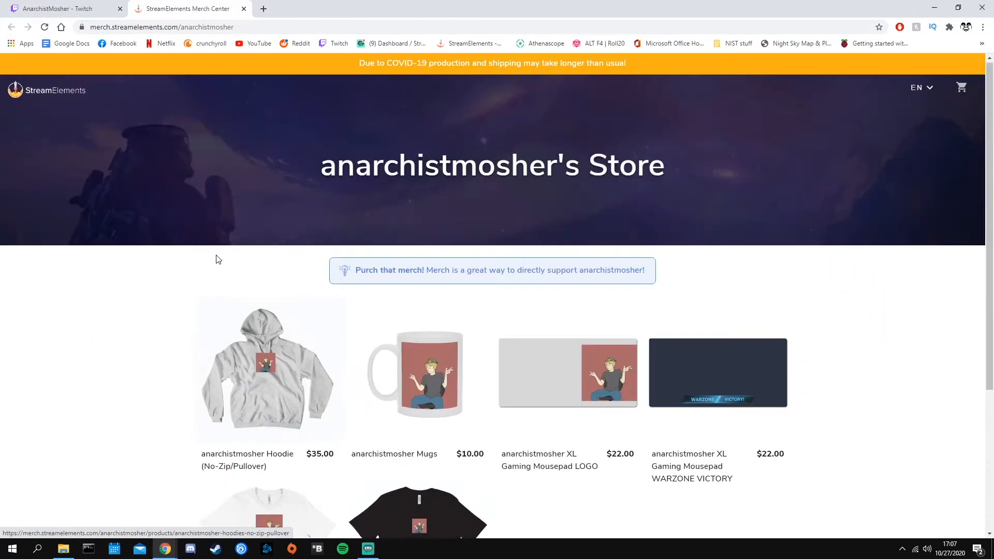
click(243, 9)
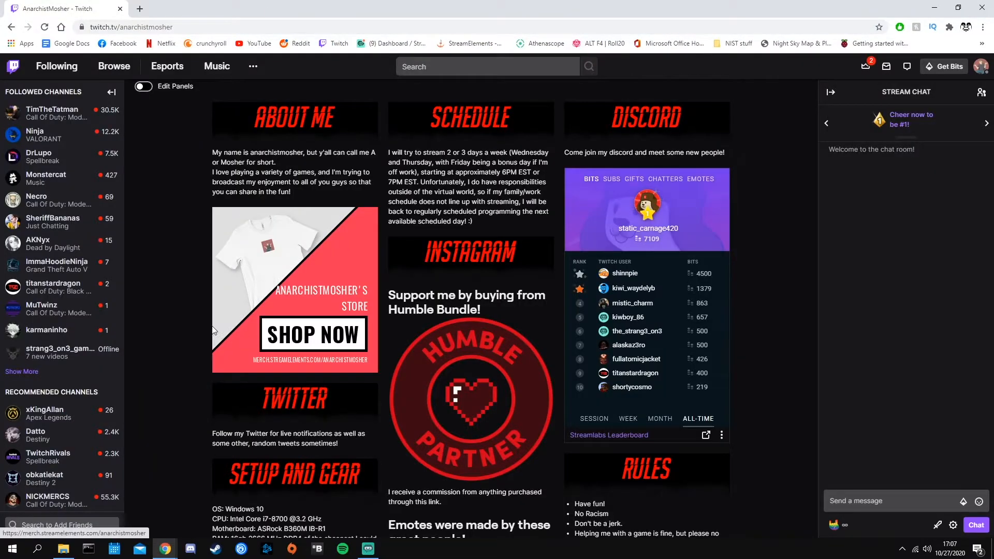
Examine the existing channel panels, from About Me and Schedule to Setup and Gear, YouTube and Donate, as examples of panel content
scroll(180, 327, down, 3)
scroll(179, 323, down, 1)
scroll(179, 323, up, 5)
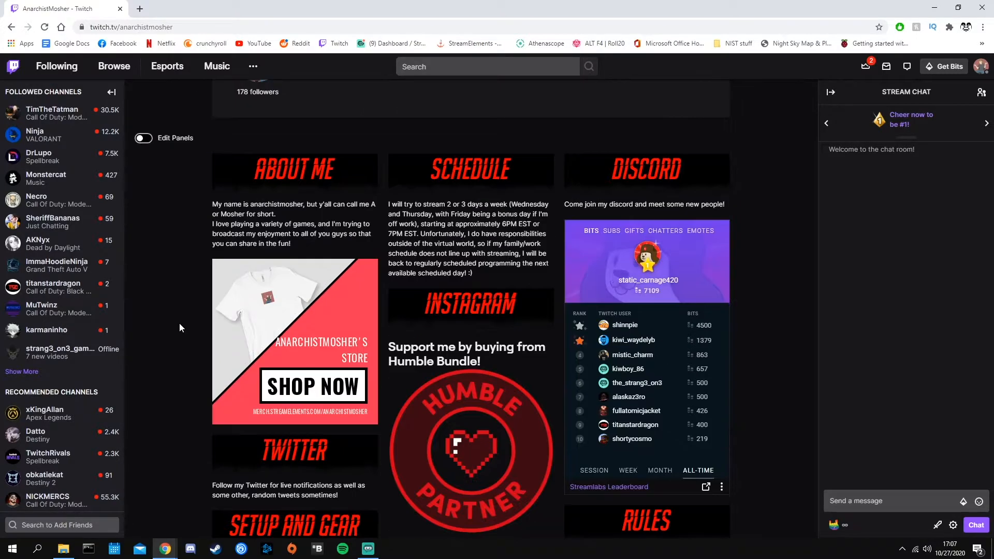
scroll(179, 323, down, 6)
scroll(179, 323, down, 2)
scroll(179, 323, up, 3)
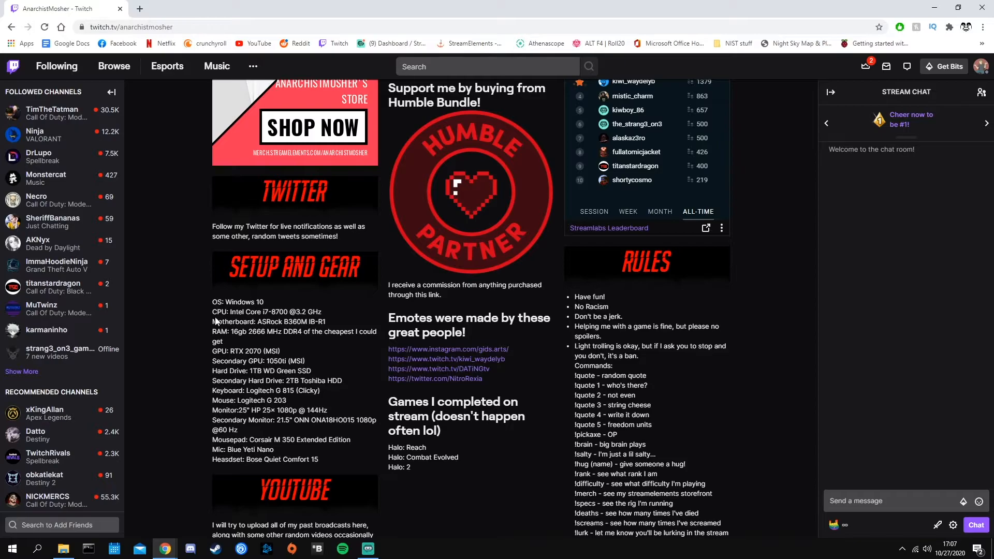
scroll(214, 316, up, 4)
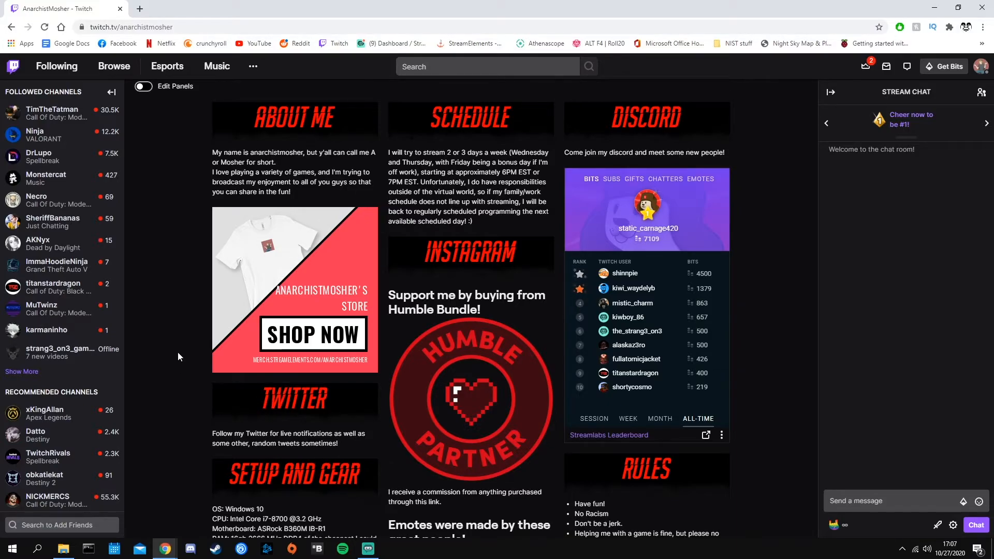
scroll(178, 357, down, 10)
scroll(195, 336, up, 3)
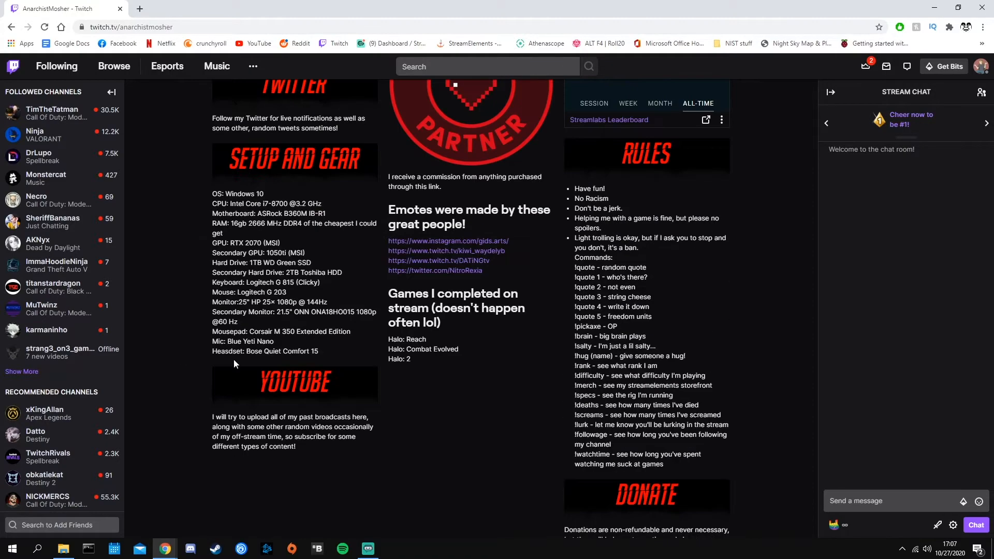
scroll(305, 385, down, 3)
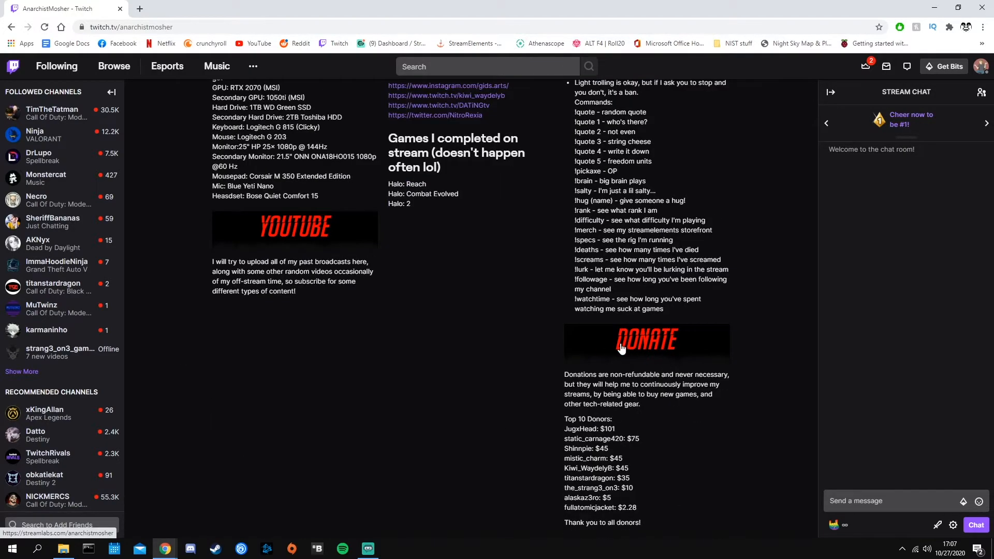
scroll(468, 393, up, 6)
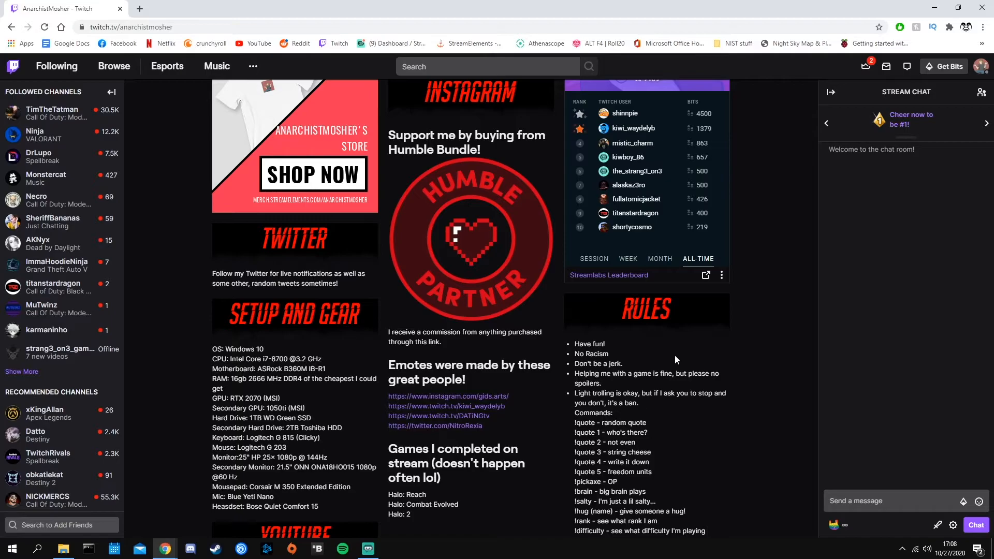
Review the chat command list in the Rules panel and the artist links in the emotes panel
scroll(678, 360, down, 3)
drag(575, 267, 727, 436)
click(747, 363)
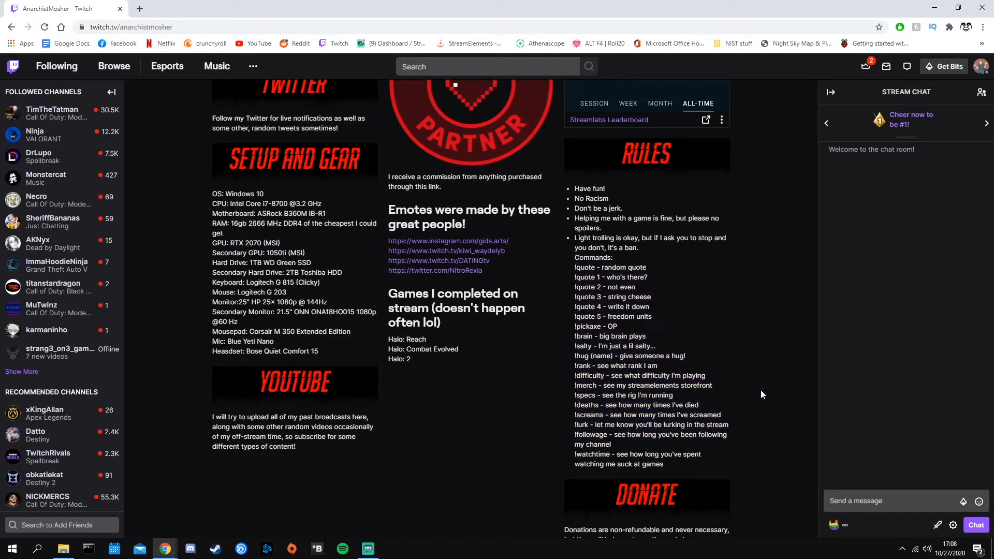
right_click(556, 385)
click(503, 414)
scroll(458, 412, up, 3)
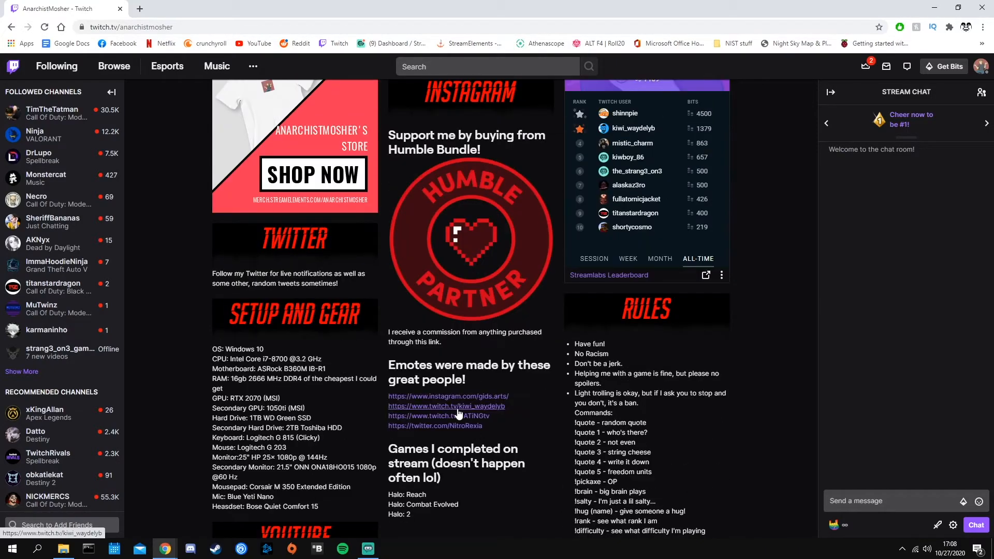
Turn panel editing on again and look over the editable panel and extension slots
scroll(458, 412, up, 12)
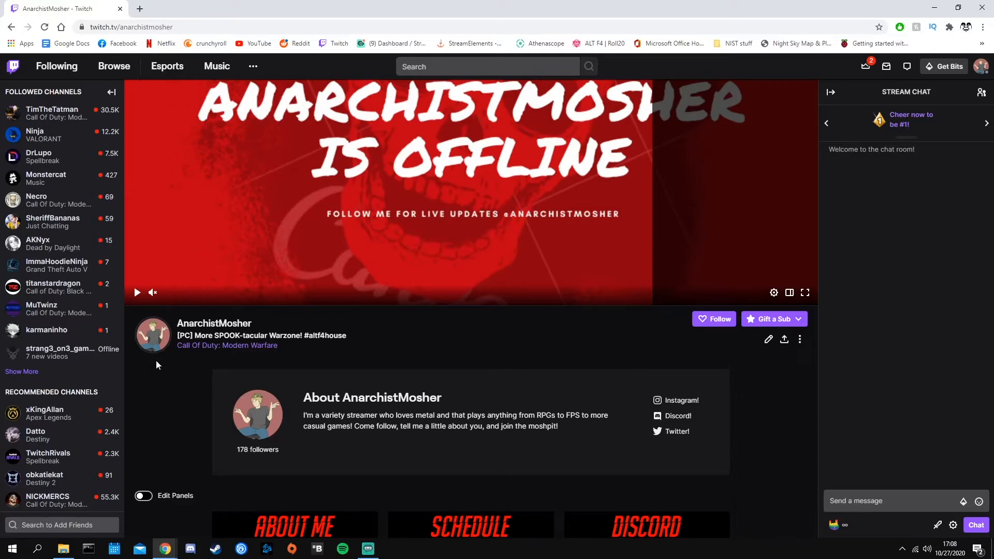
scroll(156, 359, down, 5)
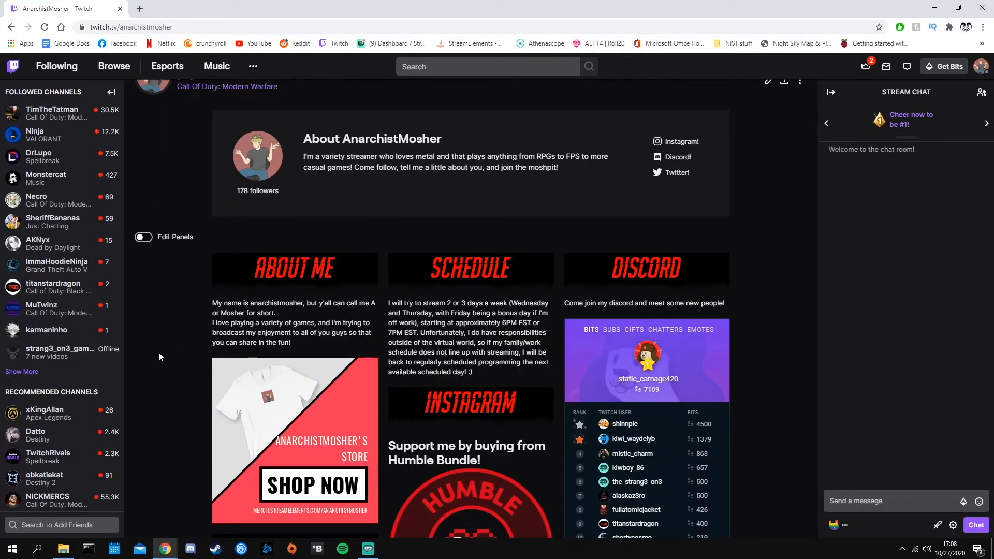
click(144, 236)
scroll(200, 384, down, 8)
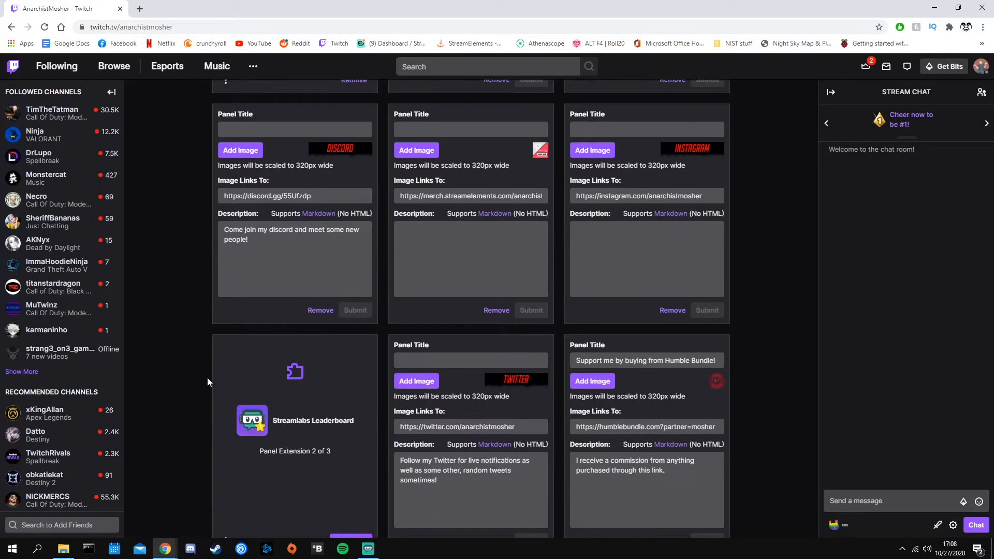
scroll(207, 378, up, 8)
Browse the suggested panel extensions, open the full extensions page and look through its Discovery categories
scroll(200, 376, down, 2)
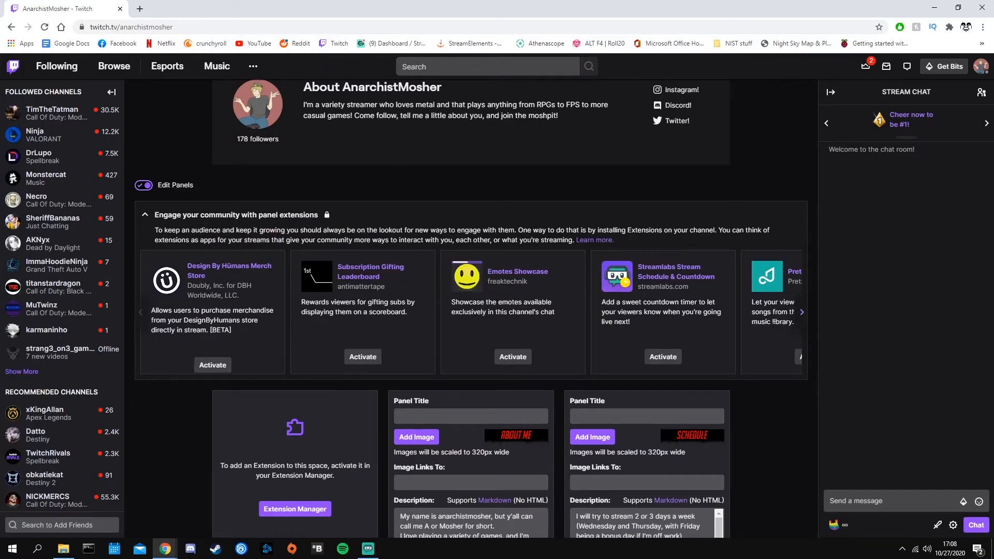
click(801, 313)
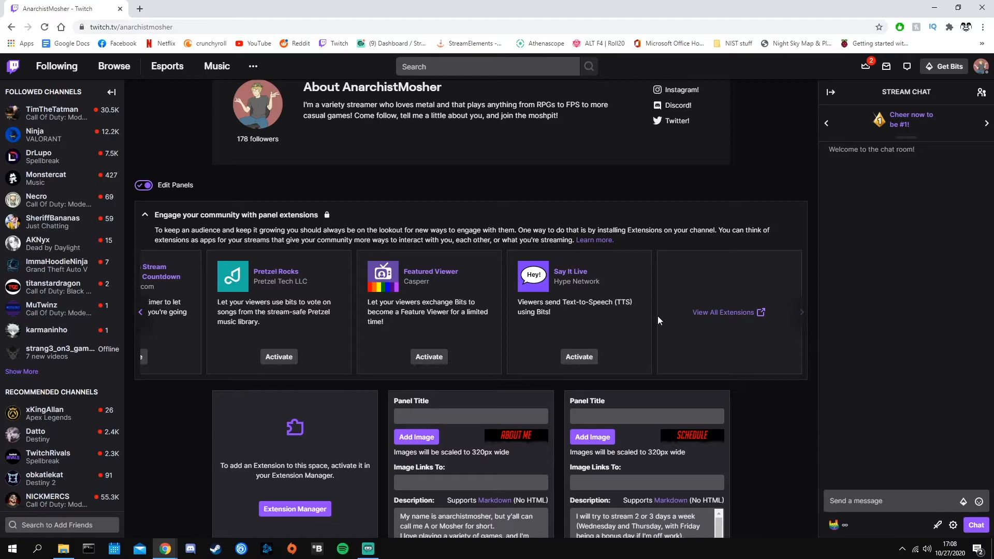
click(730, 312)
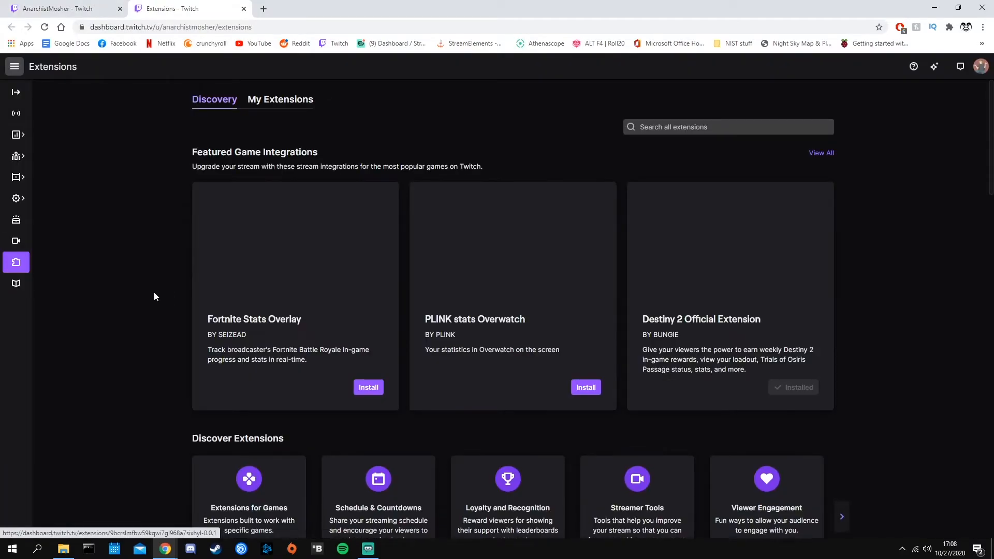
scroll(139, 282, down, 5)
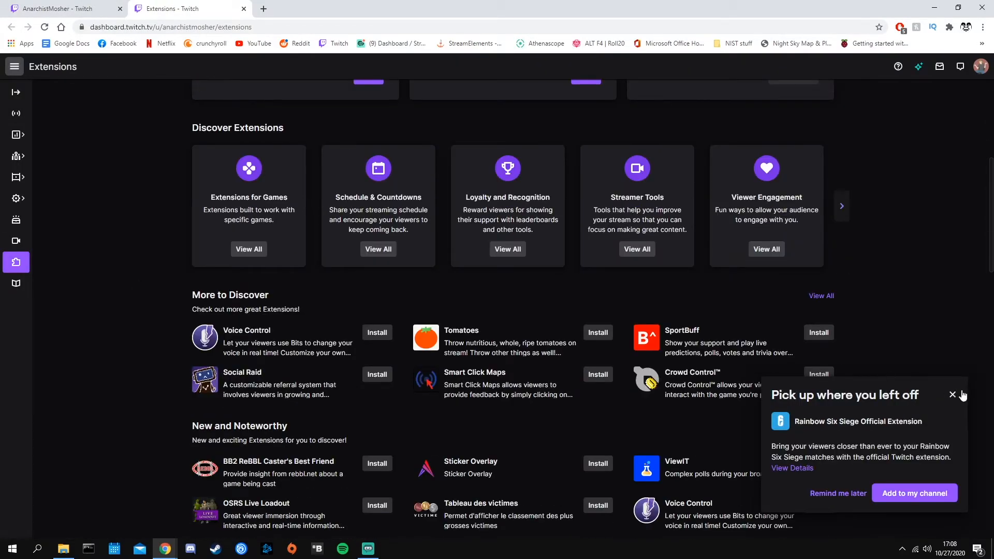
Dismiss the Rainbow Six Siege extension suggestion, examine the Discovery categories from game integrations to Extensions On the Go, and close the extensions page
click(960, 393)
scroll(113, 252, down, 2)
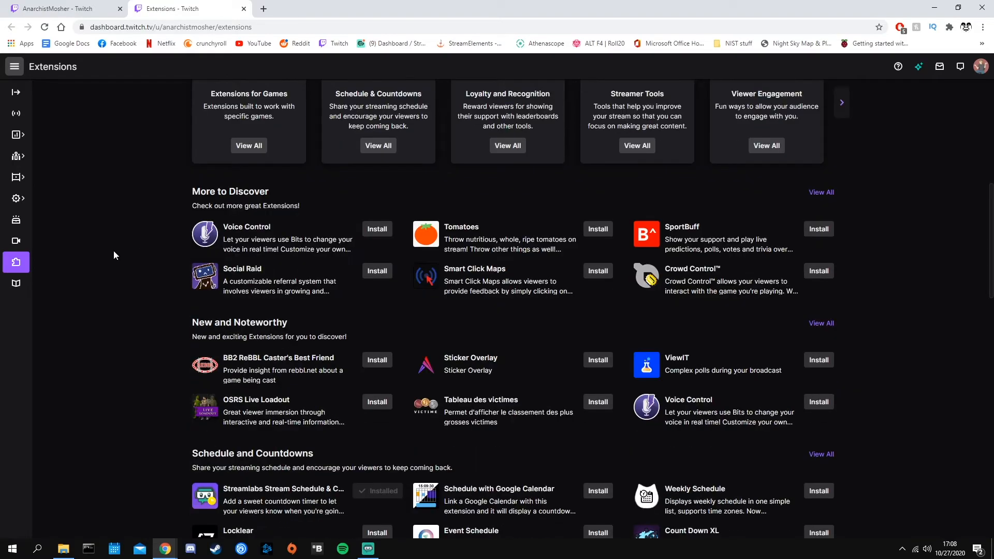
scroll(113, 250, up, 8)
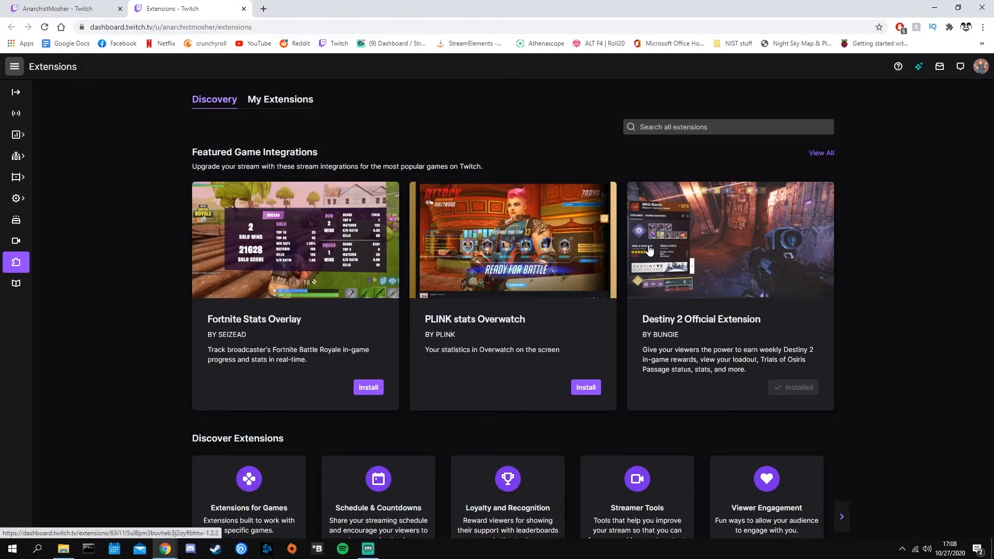
scroll(137, 298, down, 10)
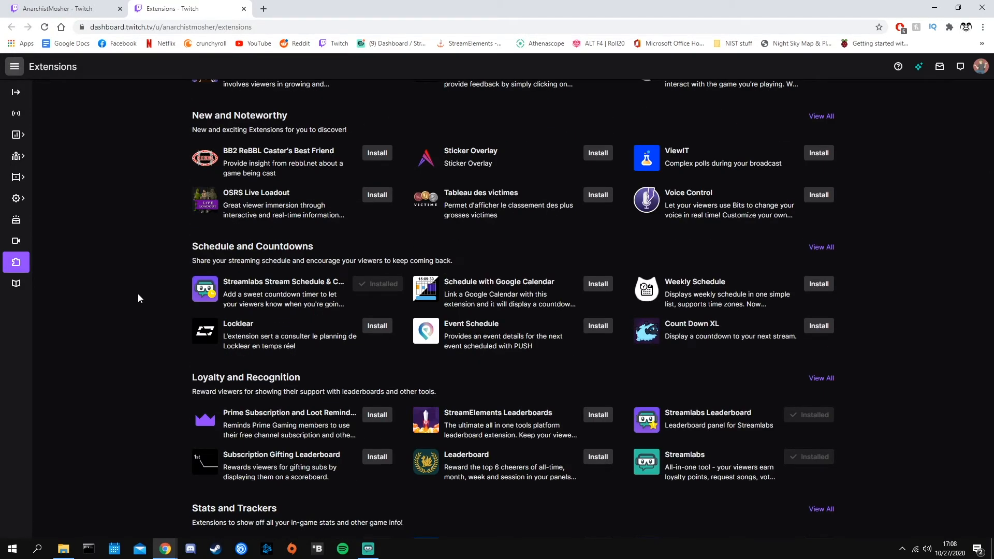
scroll(137, 298, up, 10)
scroll(139, 300, down, 10)
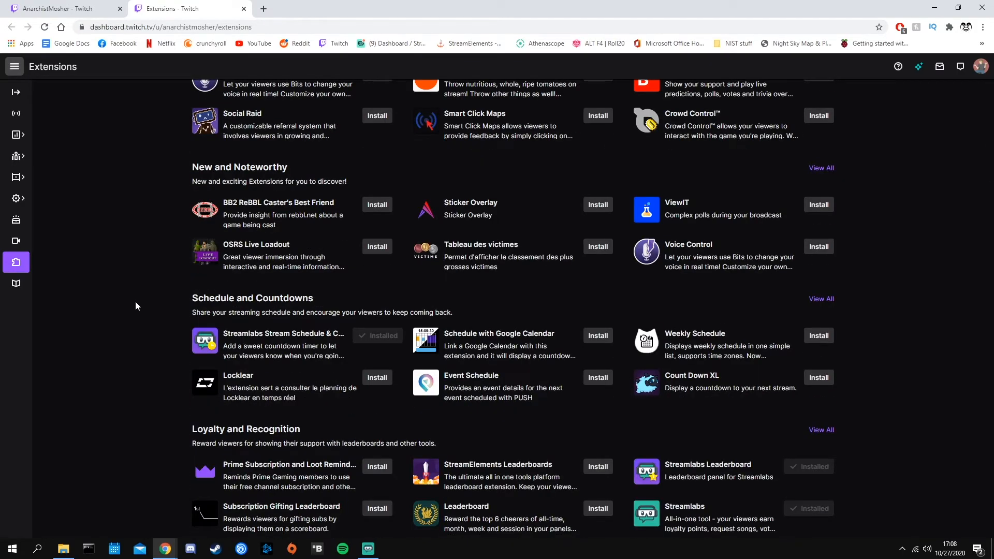
scroll(136, 305, down, 4)
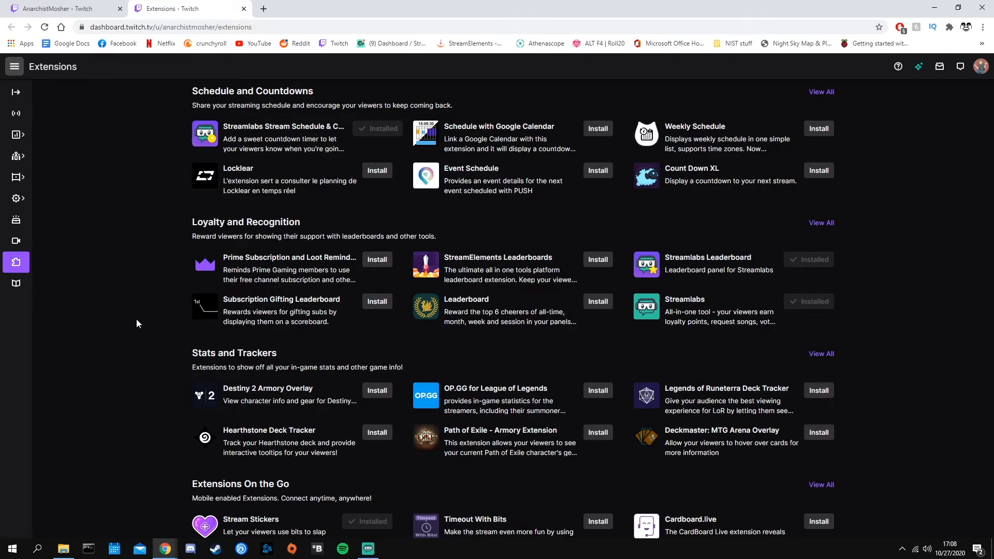
scroll(137, 319, down, 2)
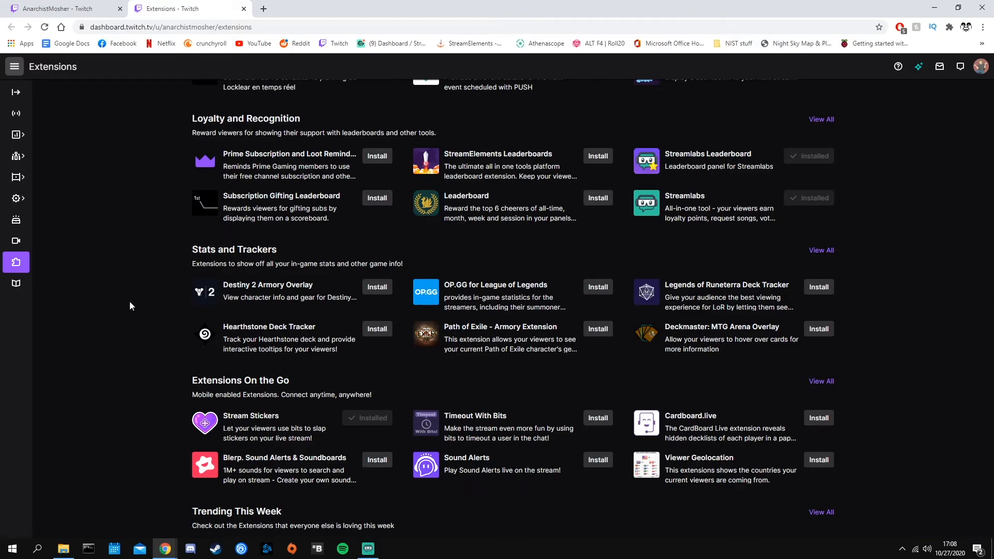
scroll(133, 303, up, 15)
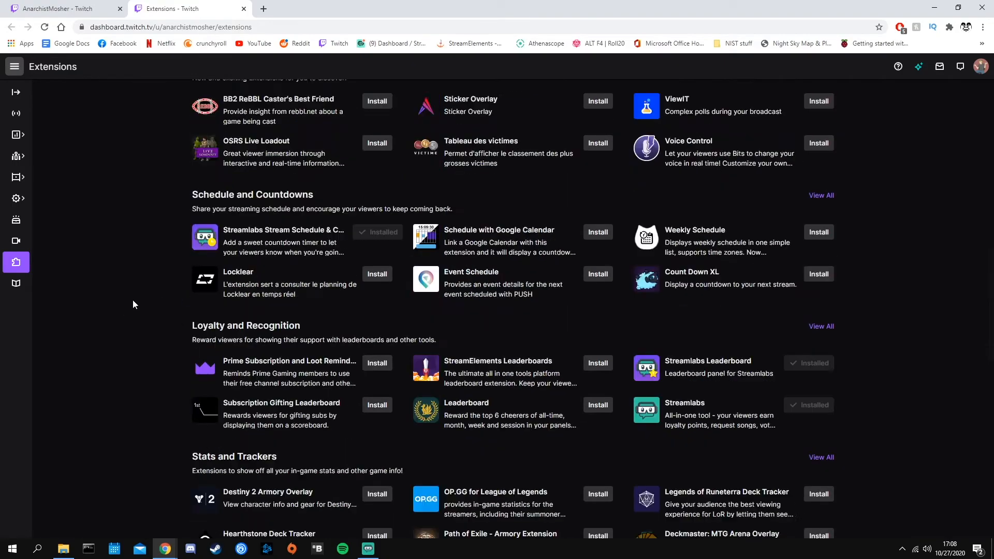
scroll(133, 304, up, 3)
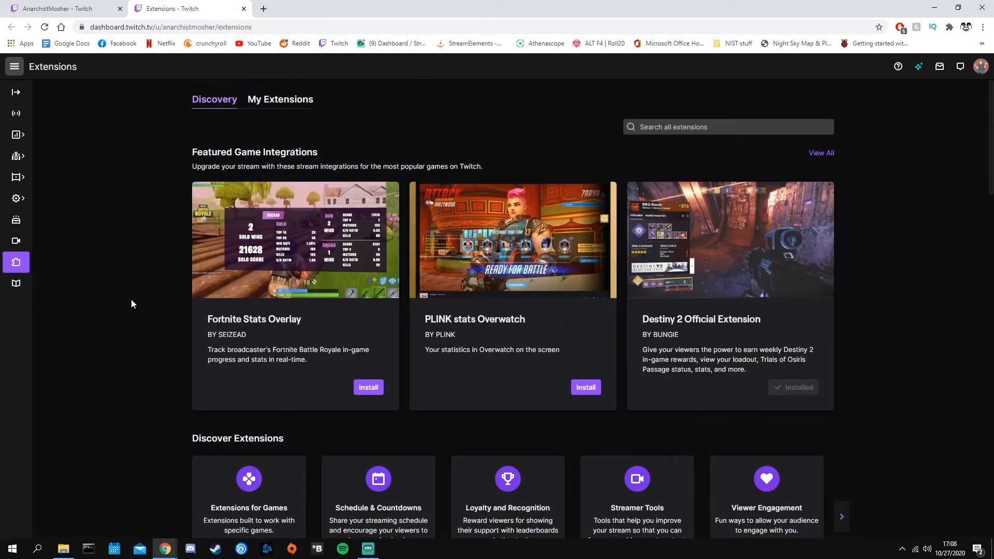
click(243, 9)
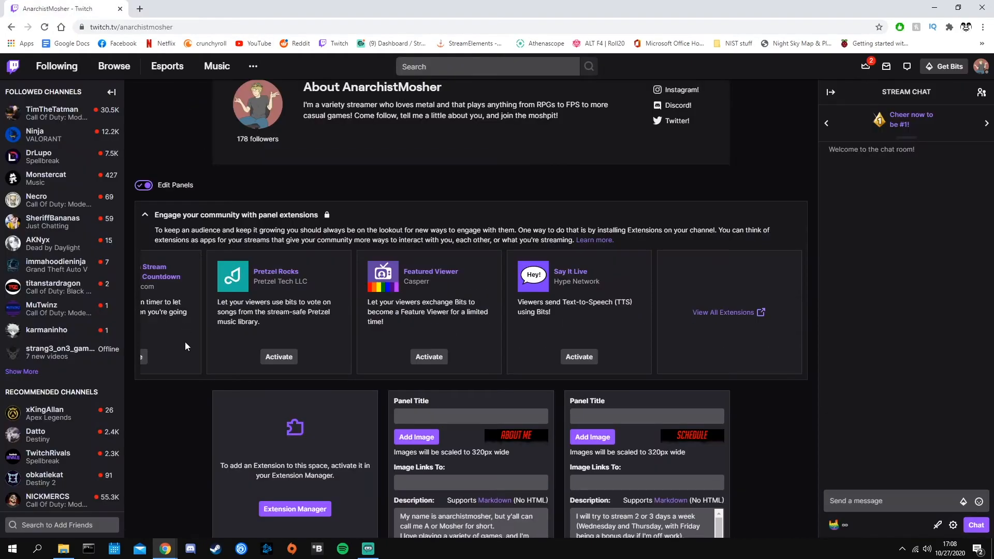
Switch panel editing off and back on to compare the finished channel panels with their editable versions
scroll(185, 346, down, 2)
scroll(142, 243, up, 3)
click(143, 237)
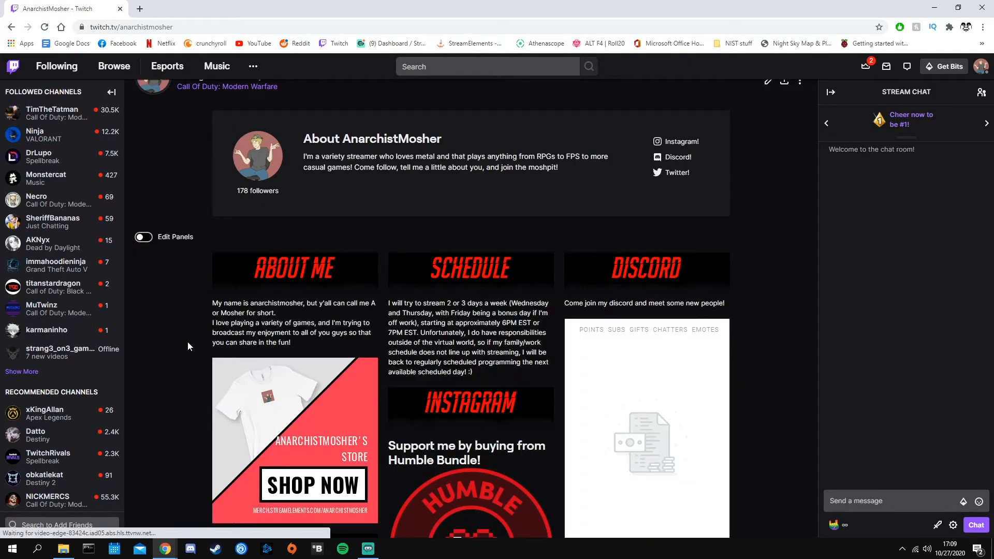
scroll(193, 326, down, 1)
click(143, 186)
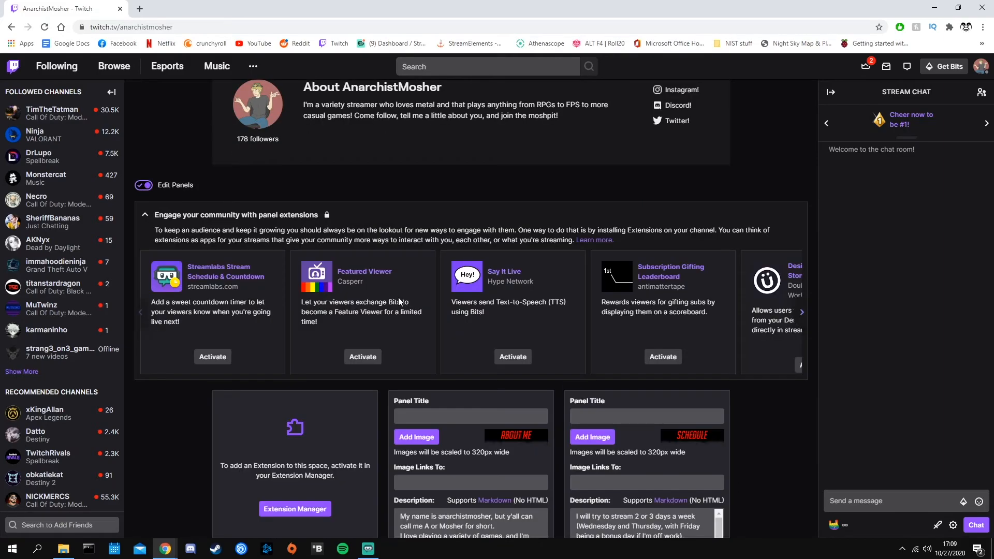
scroll(363, 362, down, 5)
drag(468, 144, 434, 156)
scroll(158, 293, up, 1)
scroll(159, 294, up, 3)
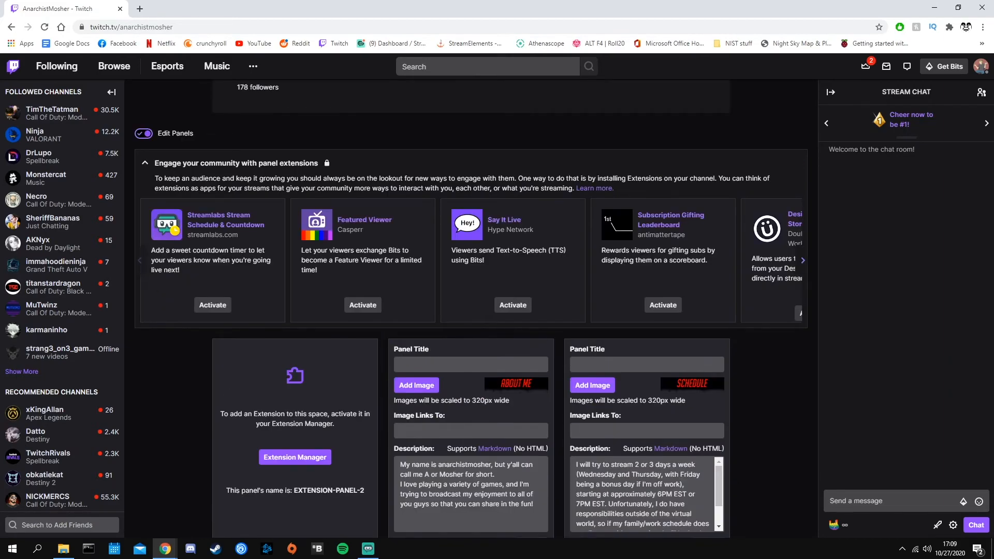
click(148, 135)
click(138, 137)
Remove the empty extension panel EXTENSION-PANEL-2 in front of the About Me panel and confirm the removal
scroll(244, 345, down, 3)
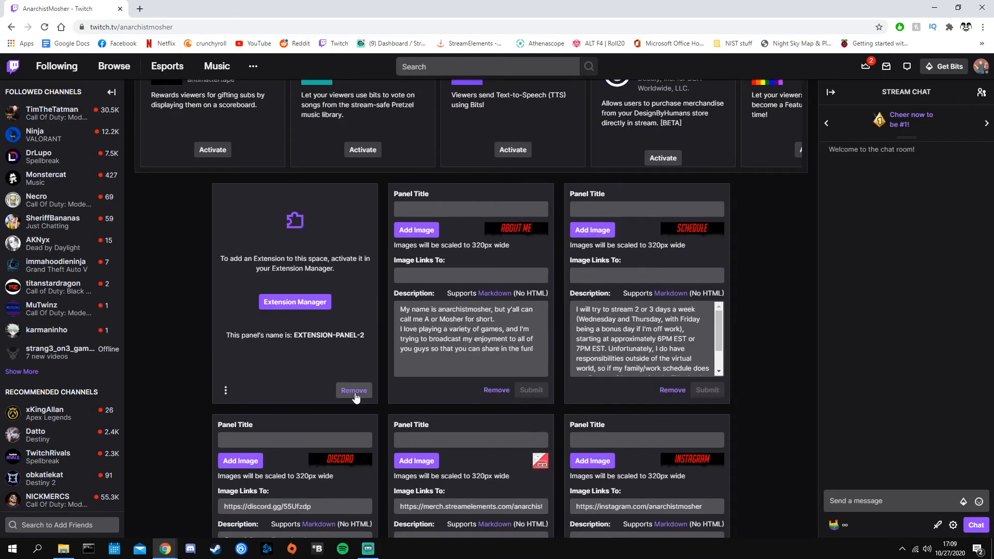
click(354, 391)
click(339, 304)
scroll(167, 298, up, 3)
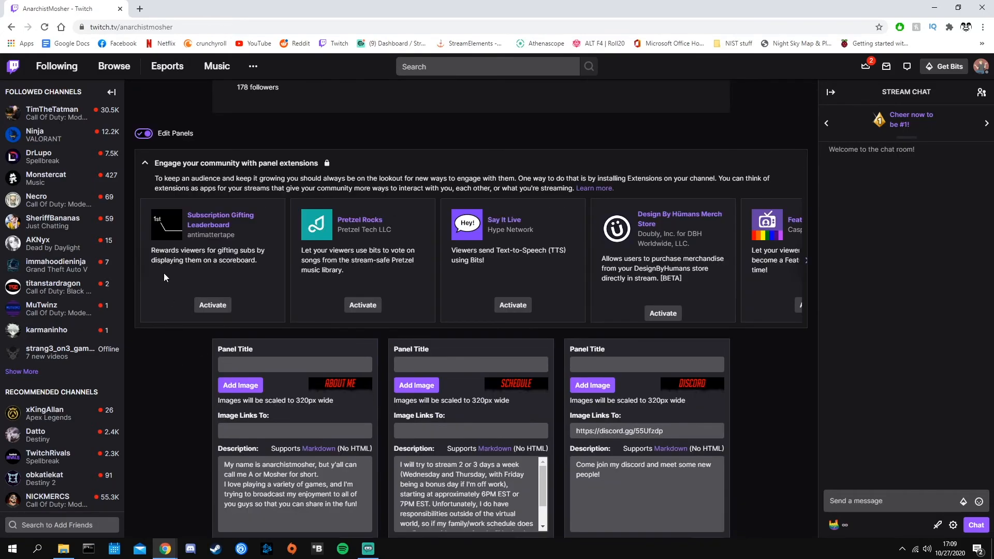
Turn panel editing off and look over the finished channel page
click(148, 133)
scroll(198, 361, down, 12)
scroll(197, 358, up, 6)
scroll(197, 358, up, 10)
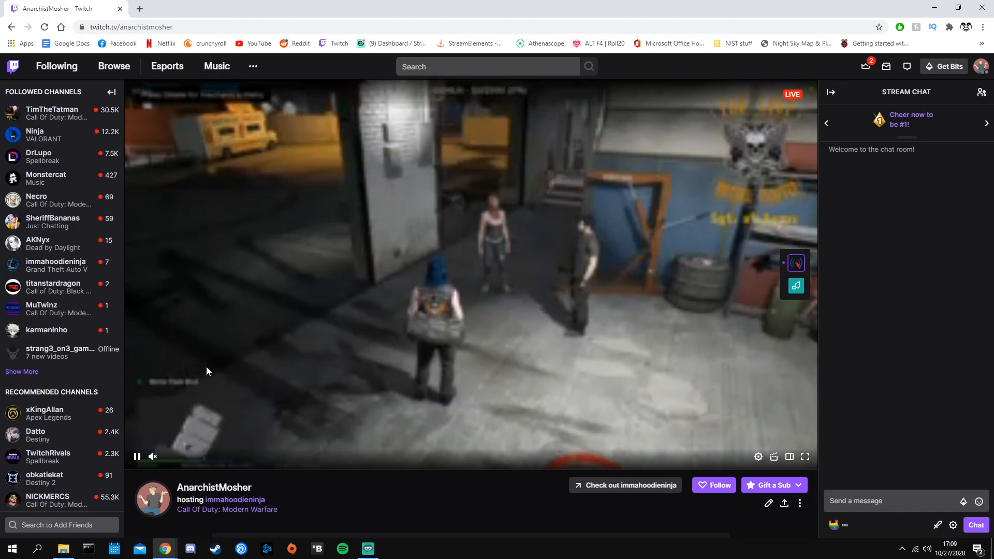